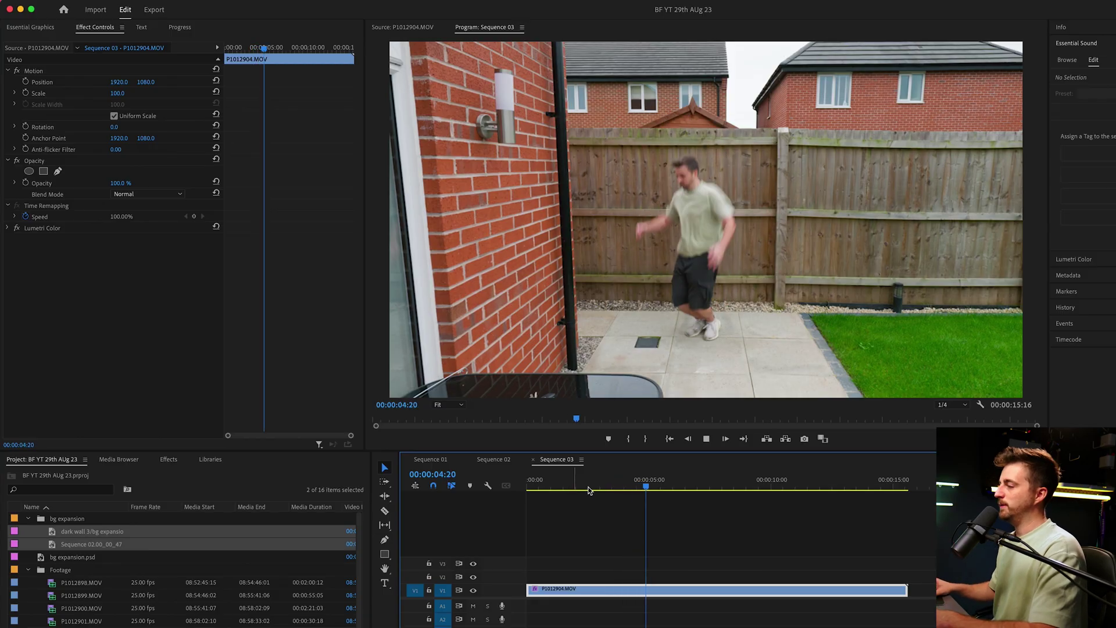
# - Split the backyard clip at the mid-air frame, 00:00:04:17
pyautogui.click(591, 485)
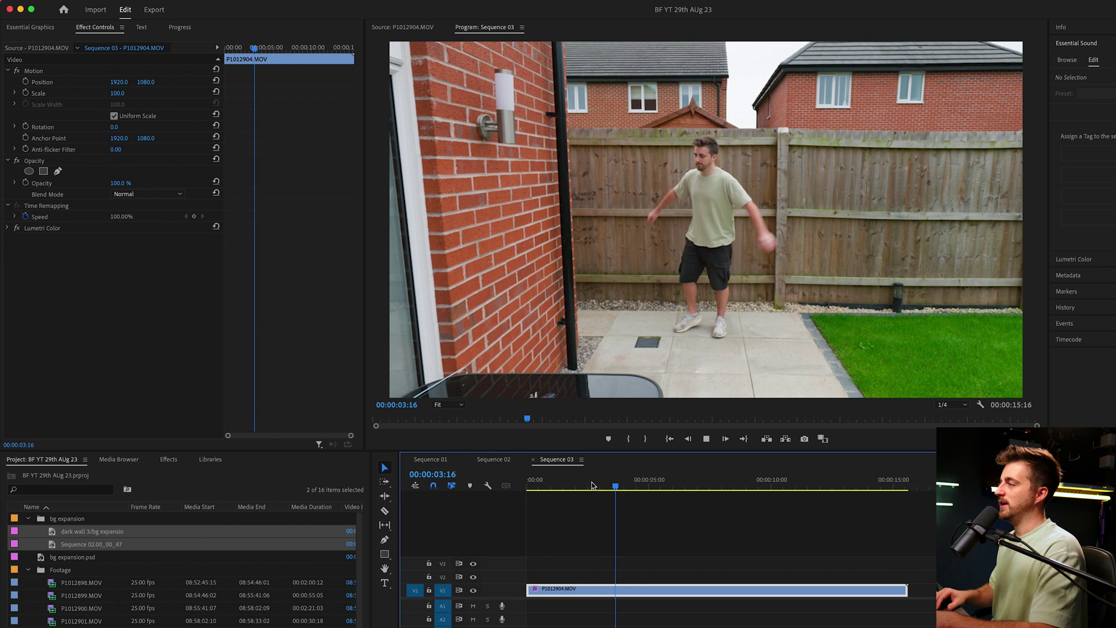
pyautogui.press('space')
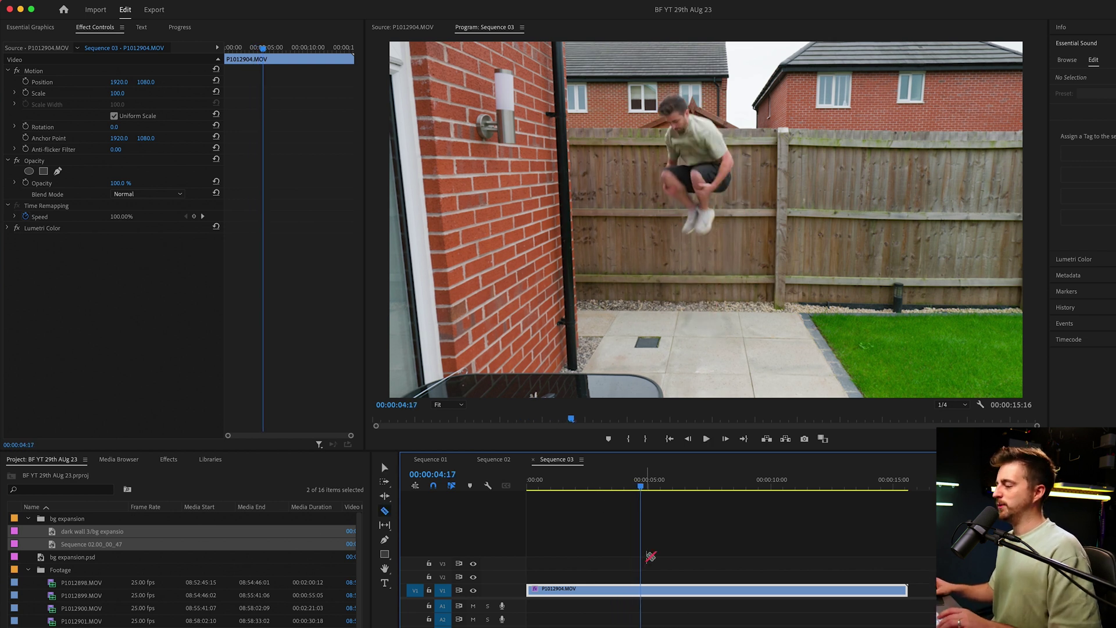
pyautogui.press('super+k')
pyautogui.press('v')
pyautogui.press('Right')
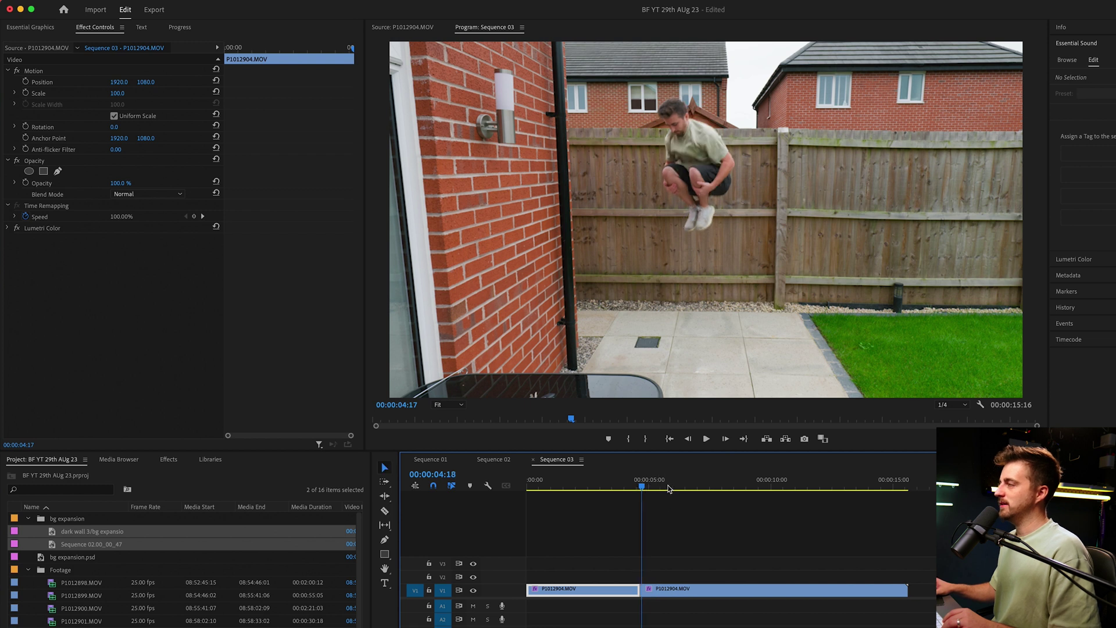
# - Cut out the footage until the yard is empty, close the gap, and play across the cut
pyautogui.moveTo(669, 488); pyautogui.dragTo(685, 489)
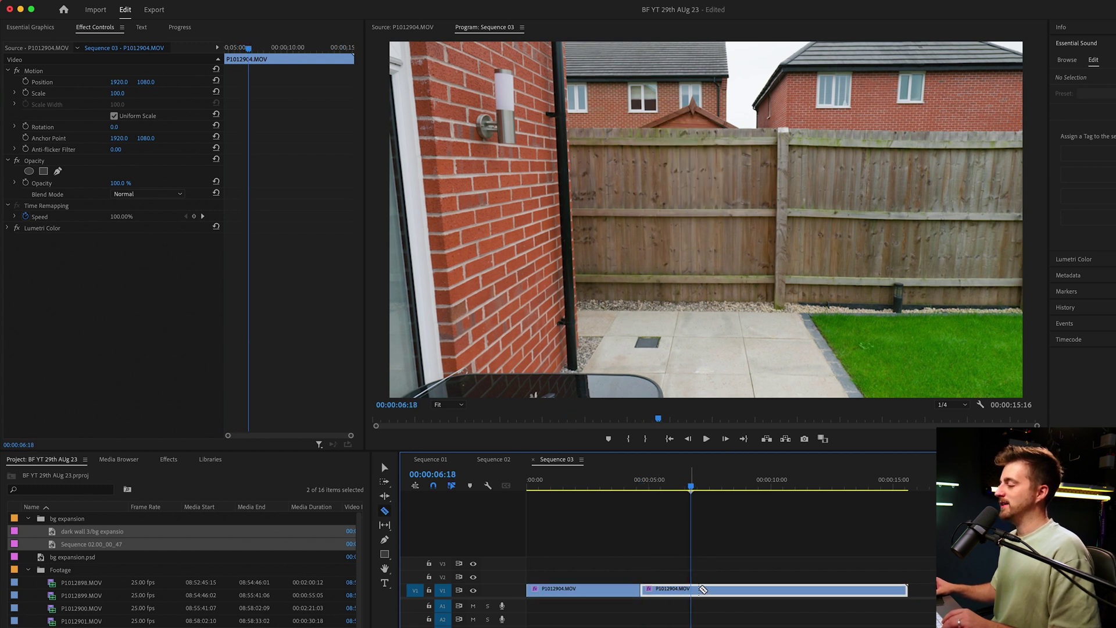
pyautogui.press('v')
pyautogui.moveTo(702, 589); pyautogui.dragTo(667, 593)
pyautogui.click(625, 482)
pyautogui.press('space')
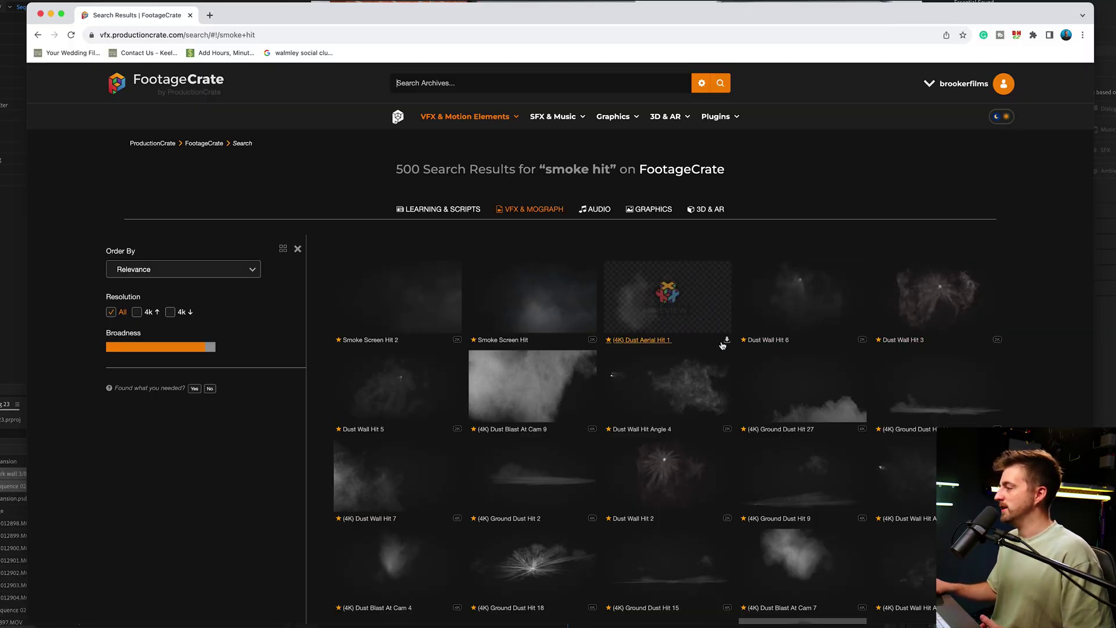
# - Download Dust Aerial Hit 1 from the 'smoke hit' results and browse the other dust elements
pyautogui.click(668, 311)
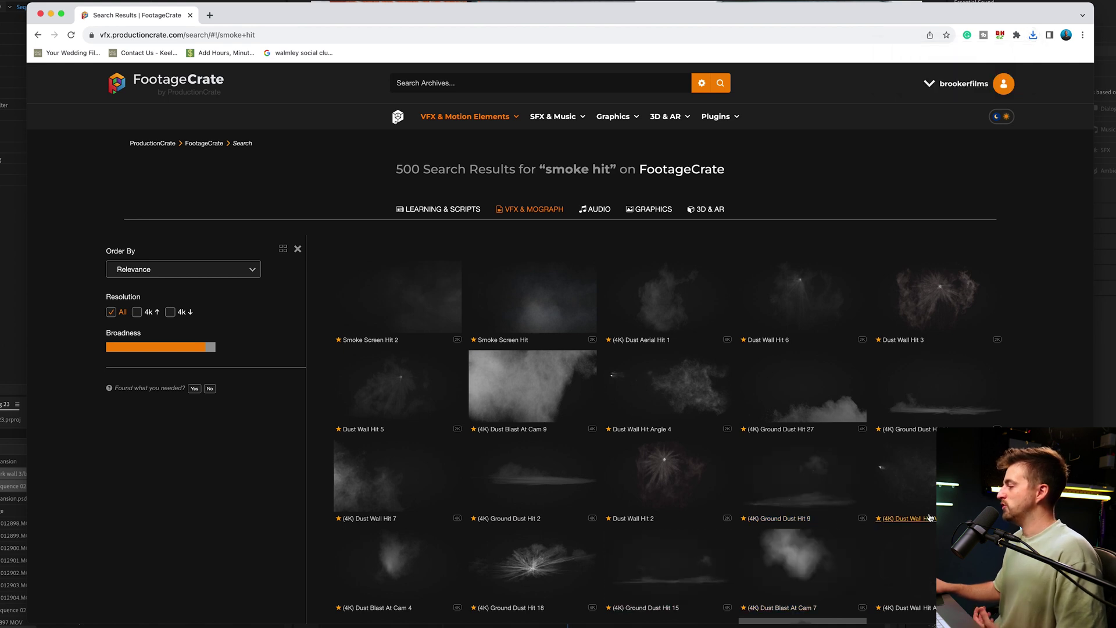
pyautogui.scroll(-4, 929, 355)
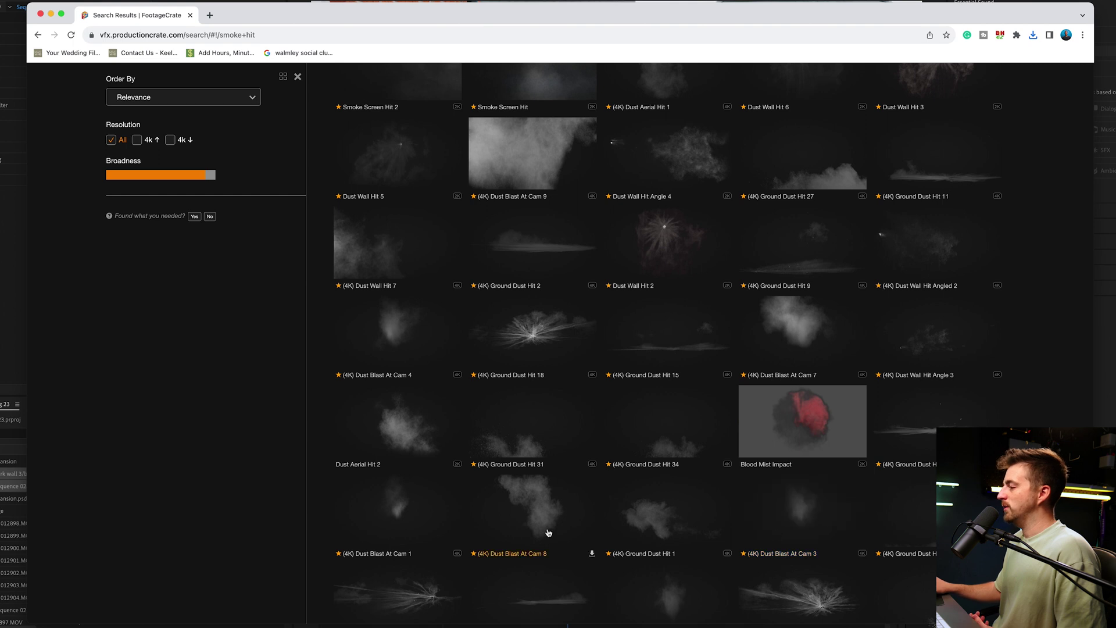
pyautogui.scroll(-1, 396, 517)
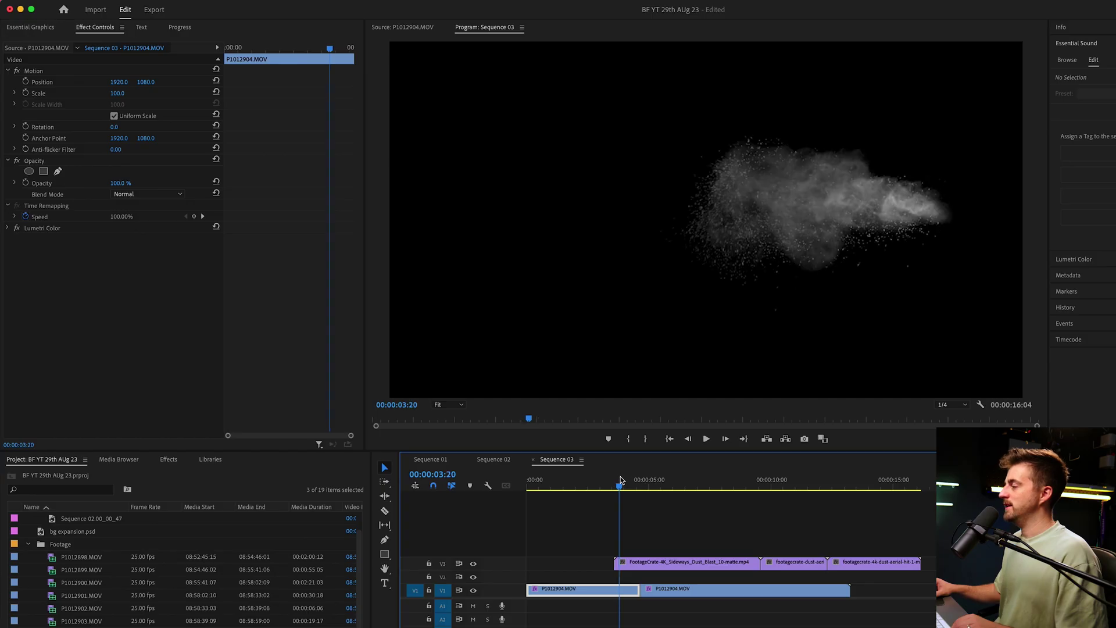
# - Set the Sideways_Dust_Blast_10 clip's Opacity blend mode to Screen after briefly trying Lighten
pyautogui.moveTo(620, 480); pyautogui.dragTo(618, 482)
pyautogui.click(660, 561)
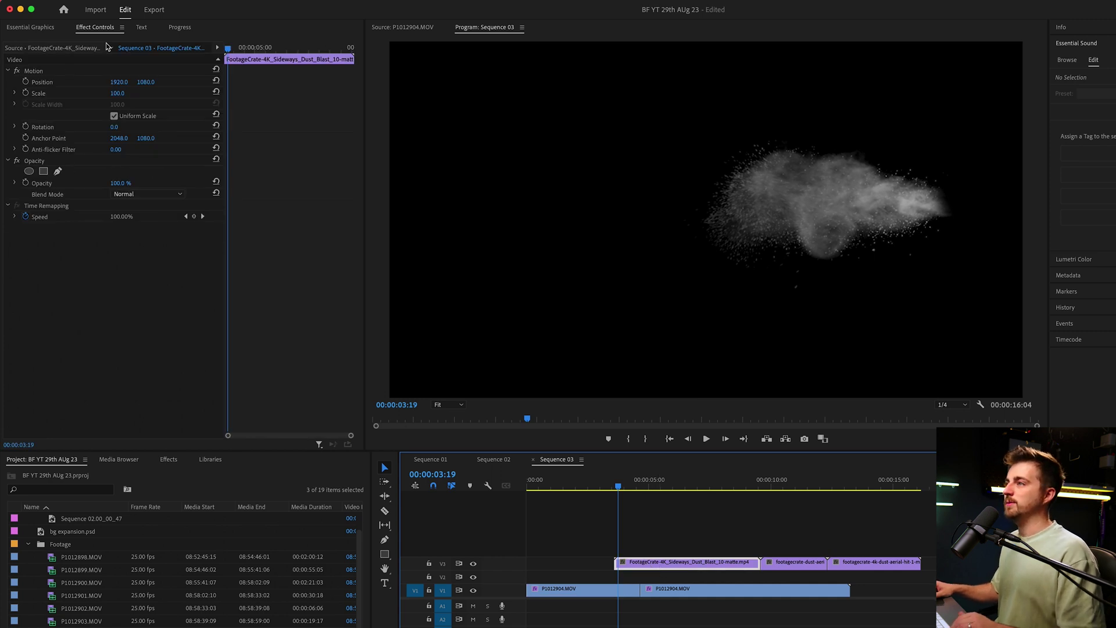
pyautogui.click(45, 71)
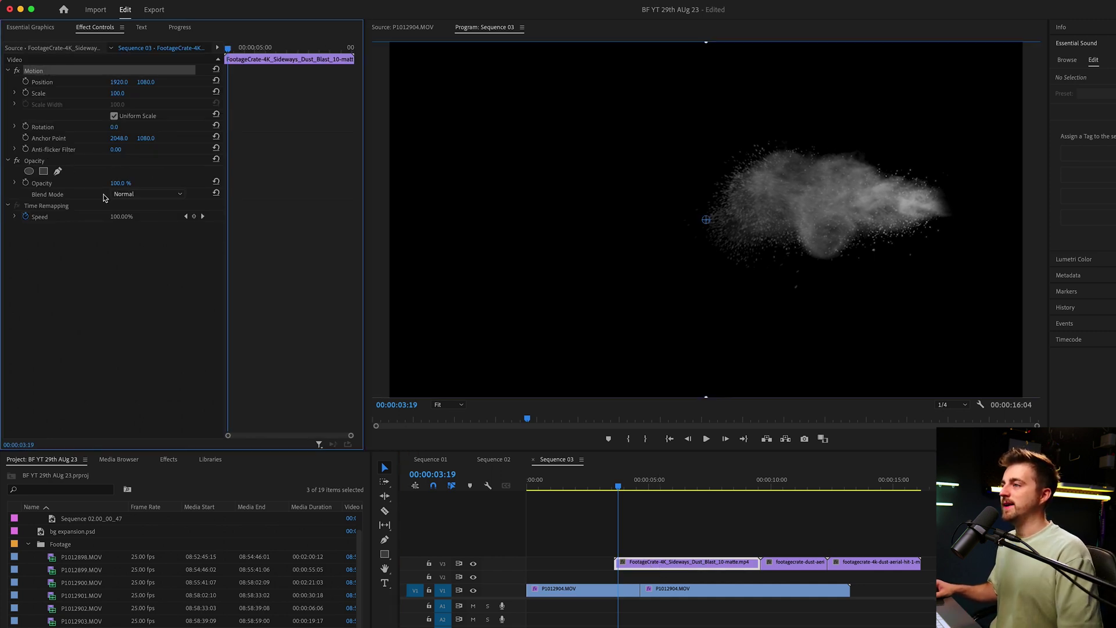
pyautogui.click(150, 195)
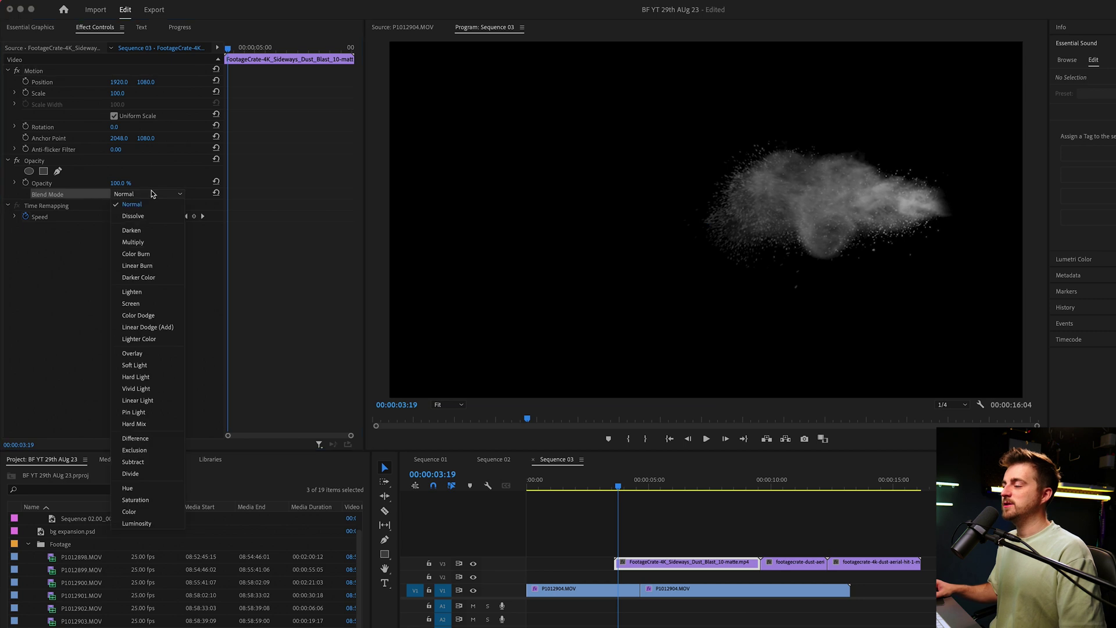
pyautogui.click(146, 295)
pyautogui.click(121, 201)
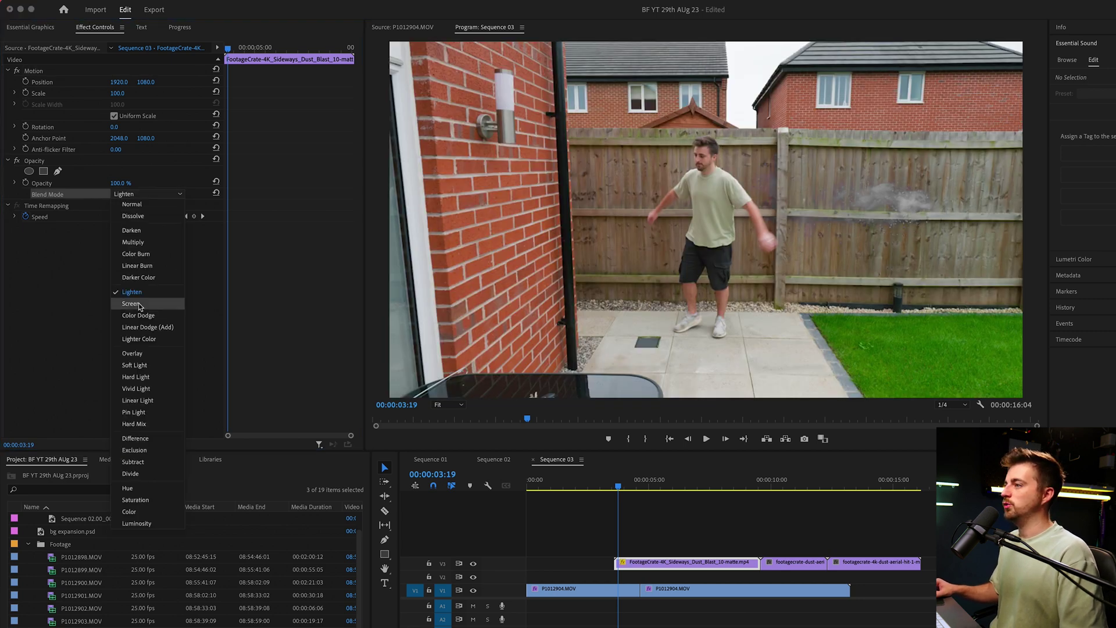
pyautogui.click(140, 307)
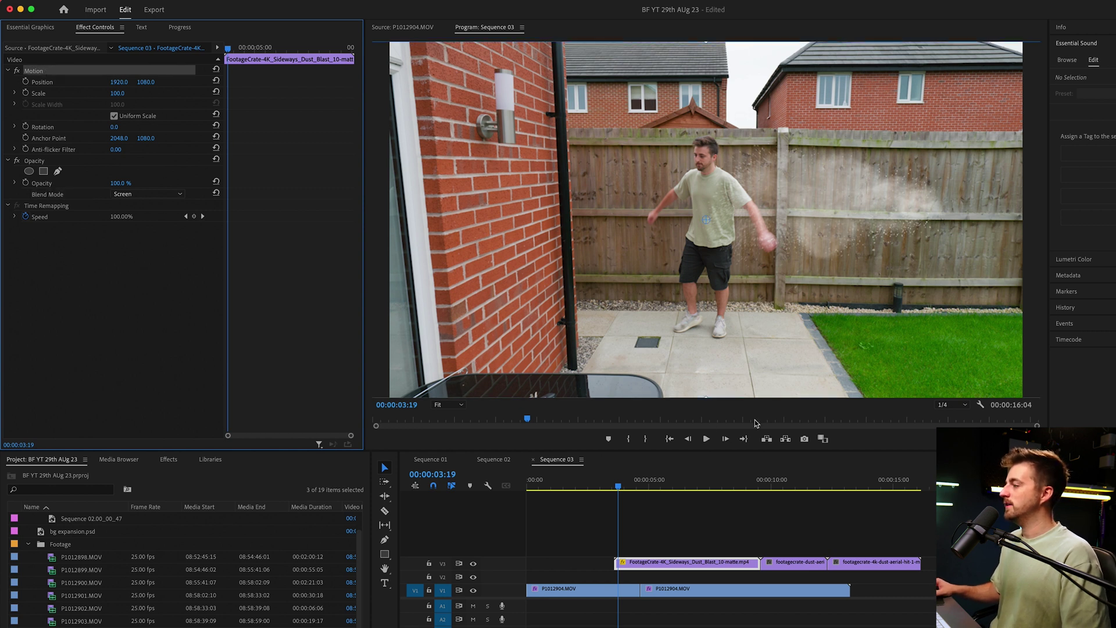
# - Shift the later dust clips aside and place the sideways dust blast on V2 at the cut
pyautogui.press('Left')
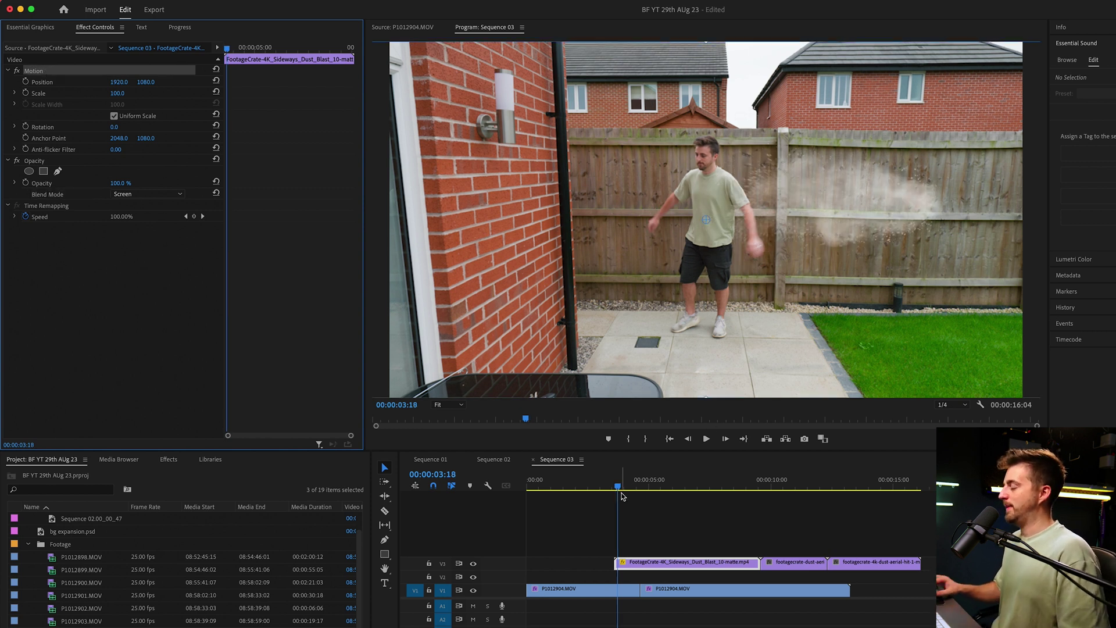
pyautogui.press('Left')
pyautogui.press('Left')
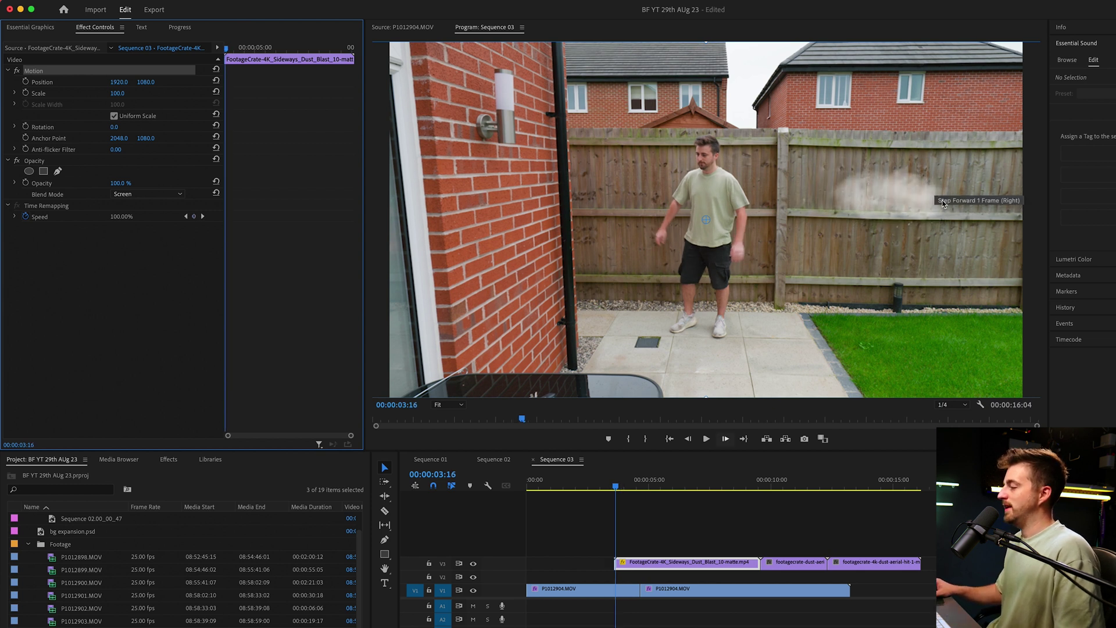
pyautogui.moveTo(815, 543); pyautogui.dragTo(890, 564)
pyautogui.moveTo(767, 562); pyautogui.dragTo(835, 563)
pyautogui.moveTo(650, 563); pyautogui.dragTo(676, 565)
pyautogui.click(637, 480)
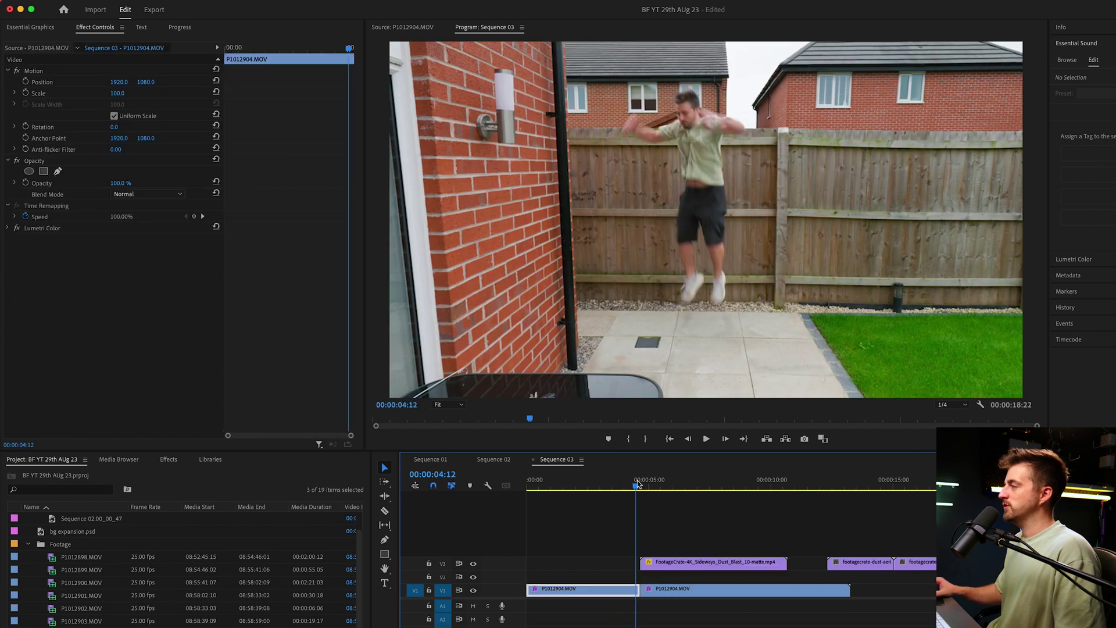
pyautogui.press('Right')
pyautogui.press('Right')
pyautogui.press('Right')
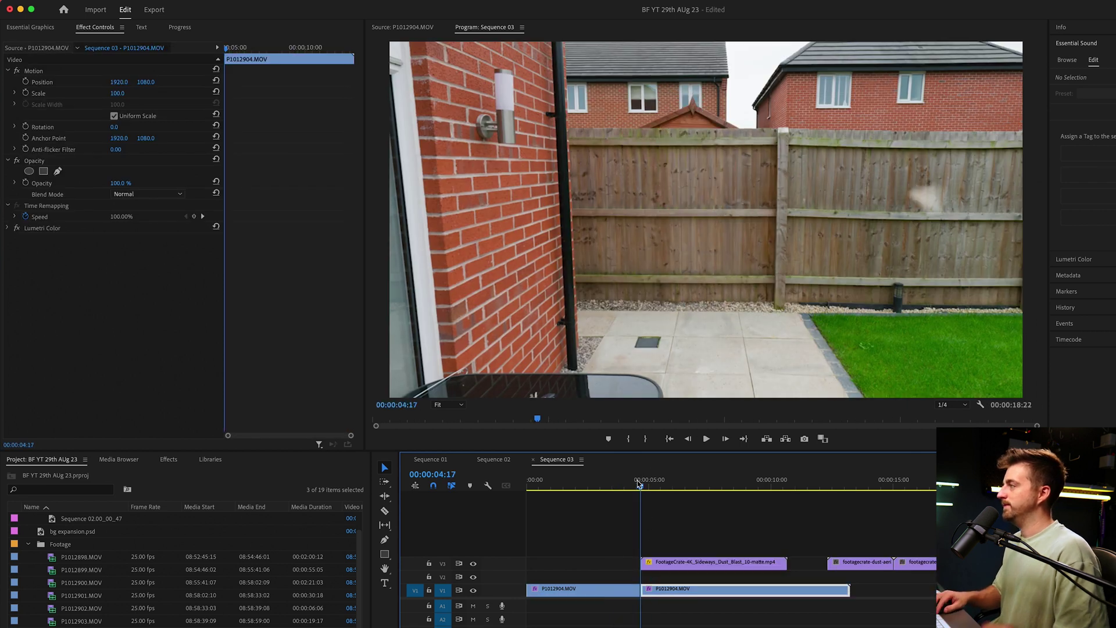
pyautogui.press('=')
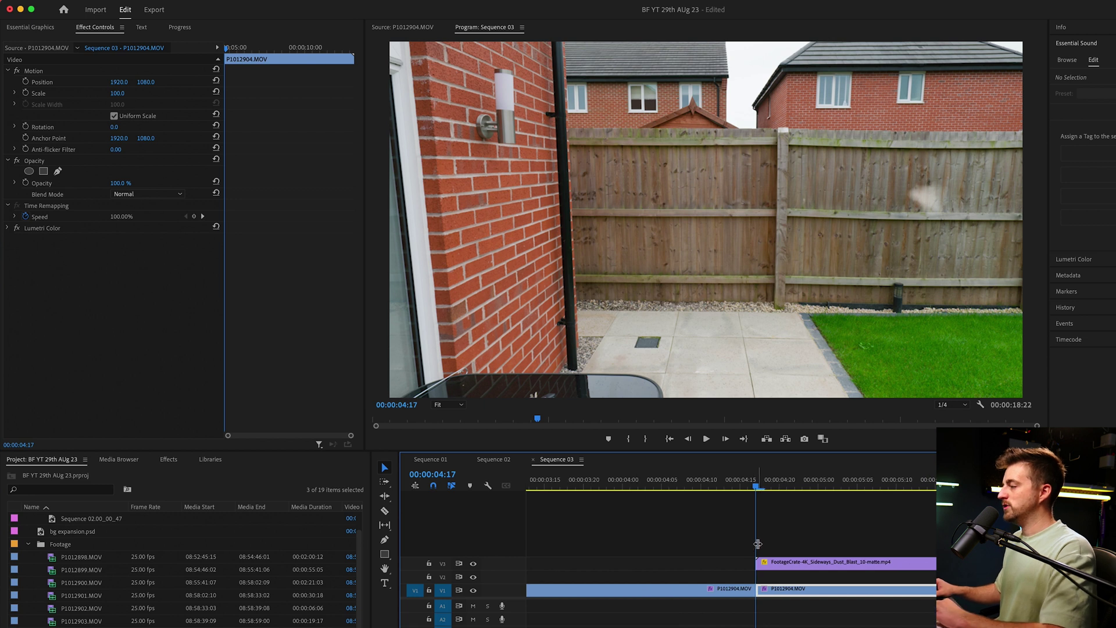
pyautogui.press('Left')
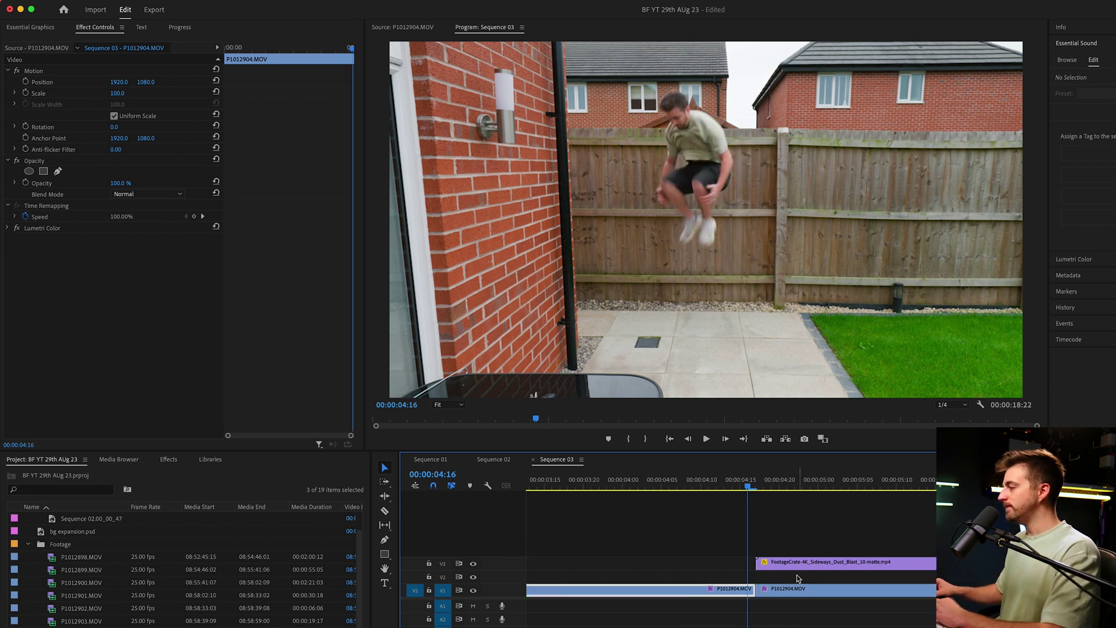
pyautogui.moveTo(797, 569); pyautogui.dragTo(789, 579)
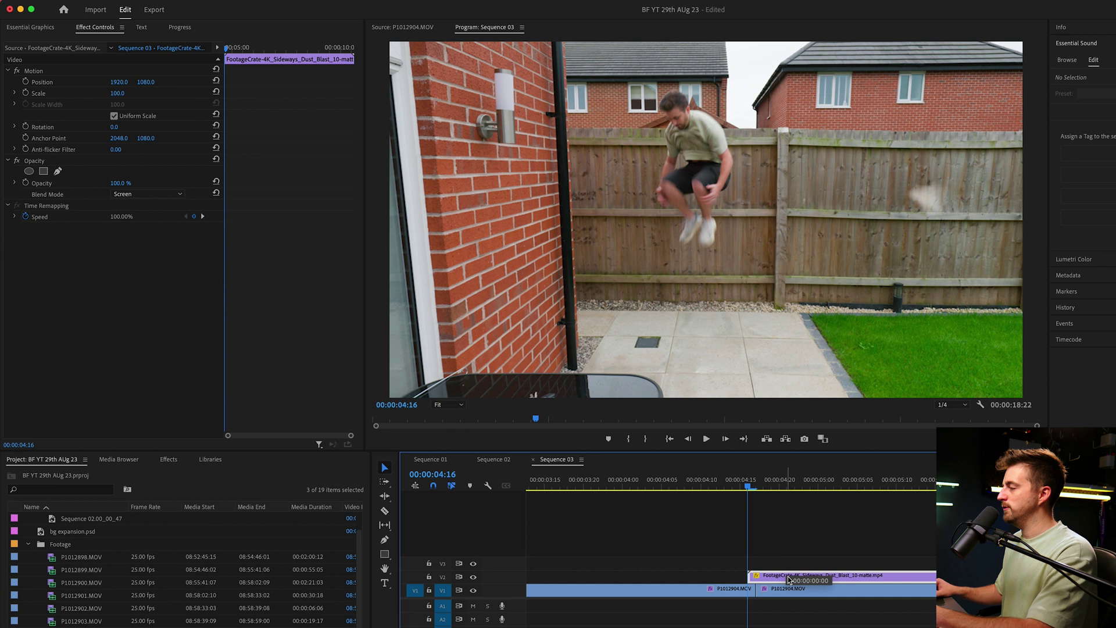
# - Reposition the dust blast to 489.7, 911.4 where the man vanishes and replay the vanish
pyautogui.click(34, 71)
pyautogui.moveTo(891, 172); pyautogui.dragTo(838, 201)
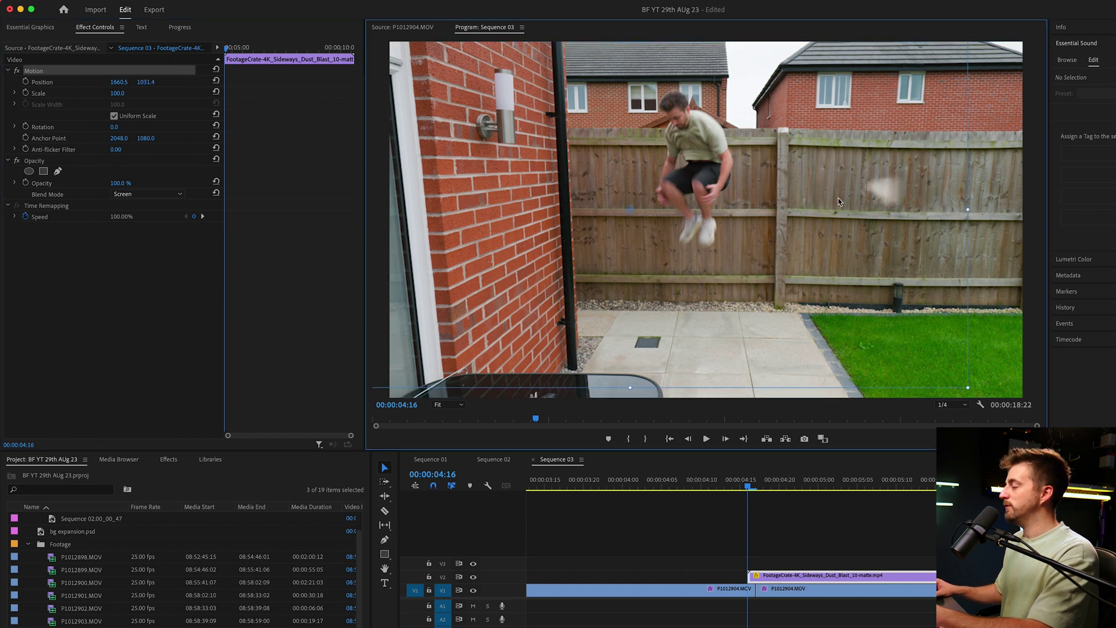
pyautogui.moveTo(700, 179); pyautogui.dragTo(705, 186)
pyautogui.press('space')
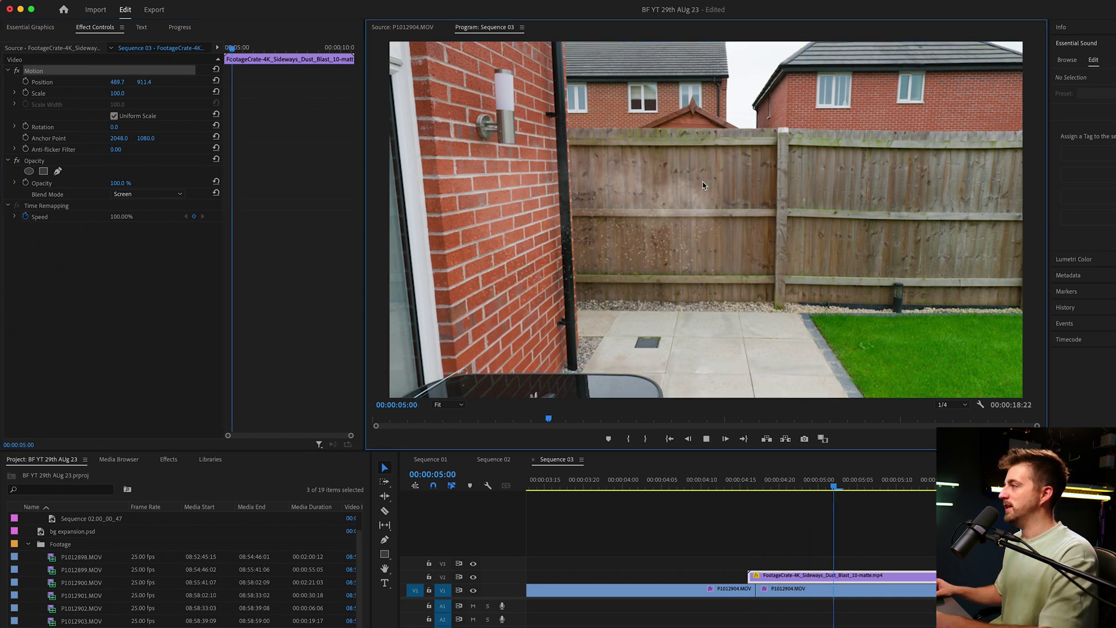
pyautogui.click(569, 495)
pyautogui.press('space')
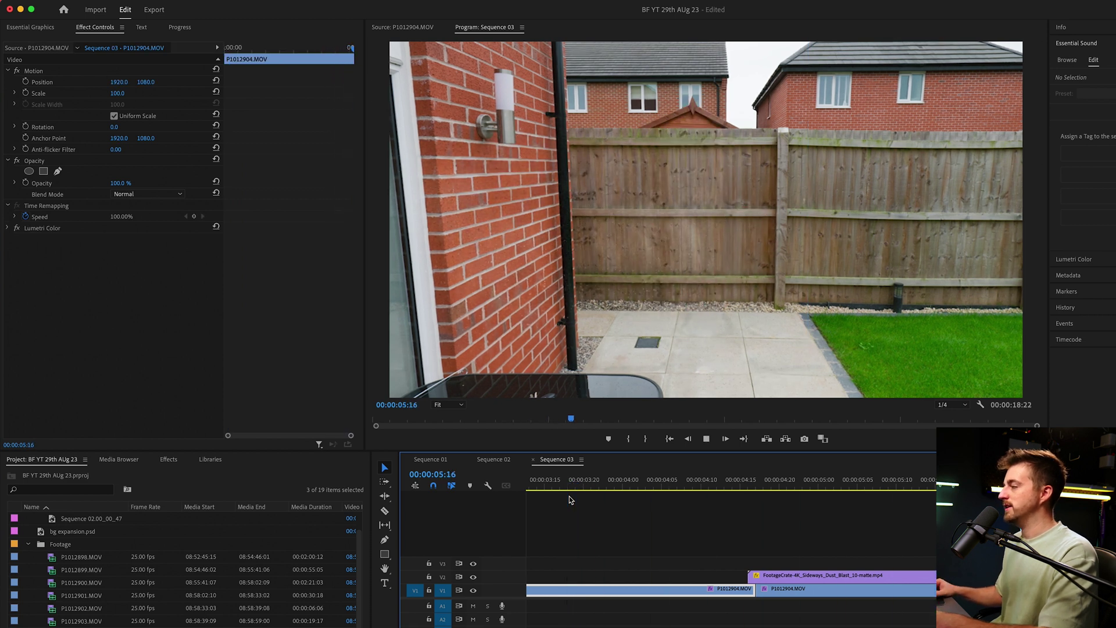
# - Replay the vanish and park the playhead on the man mid-jump
pyautogui.click(589, 491)
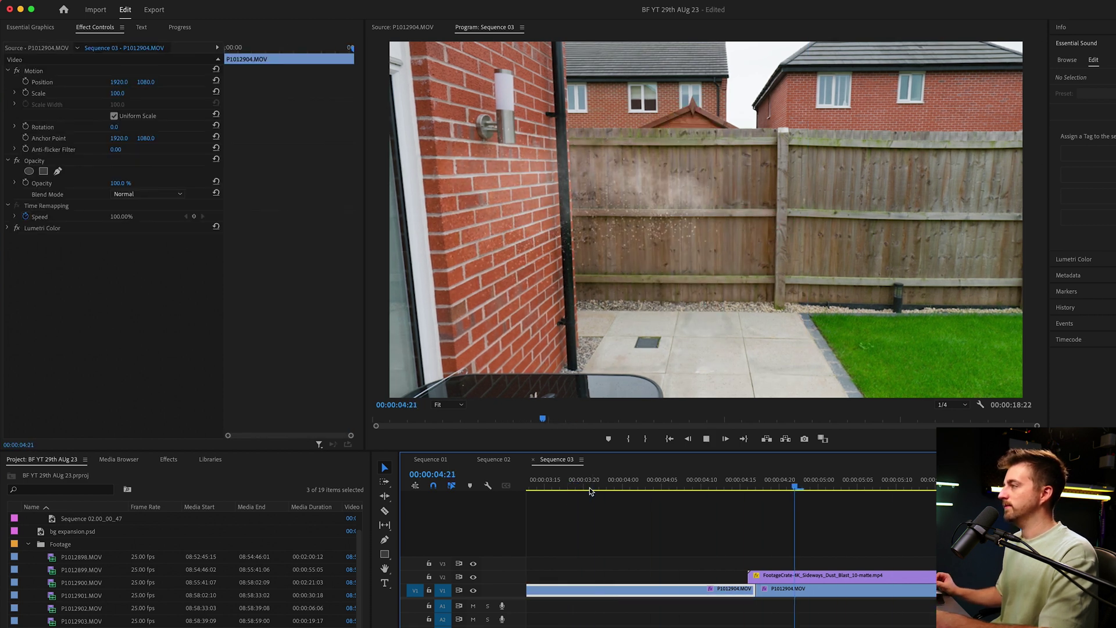
pyautogui.click(589, 491)
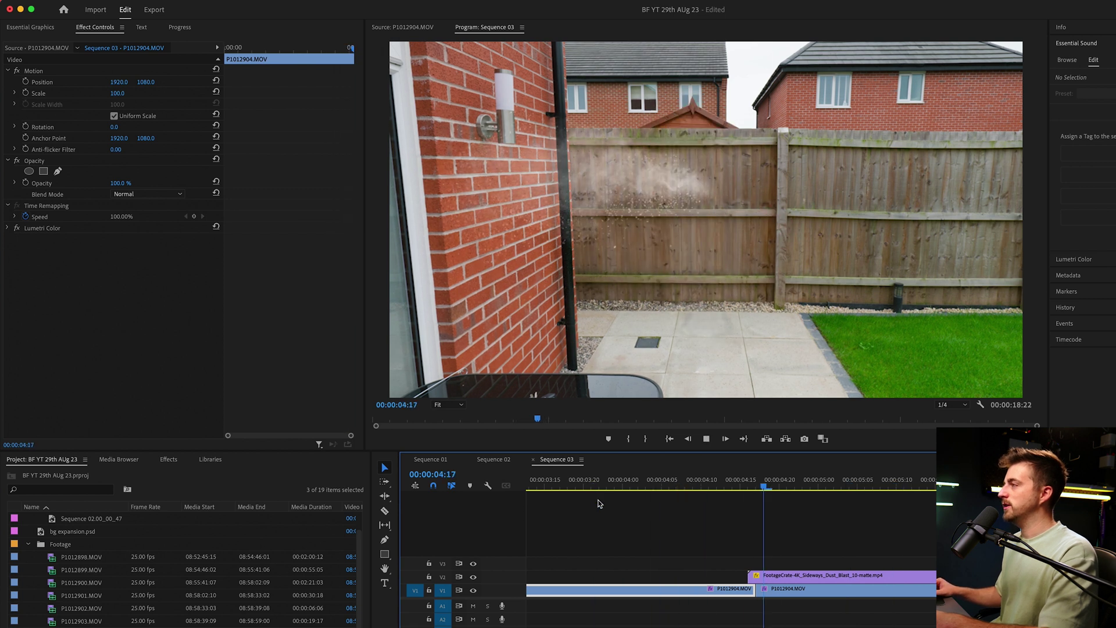
pyautogui.press('space')
pyautogui.moveTo(800, 482); pyautogui.dragTo(755, 487)
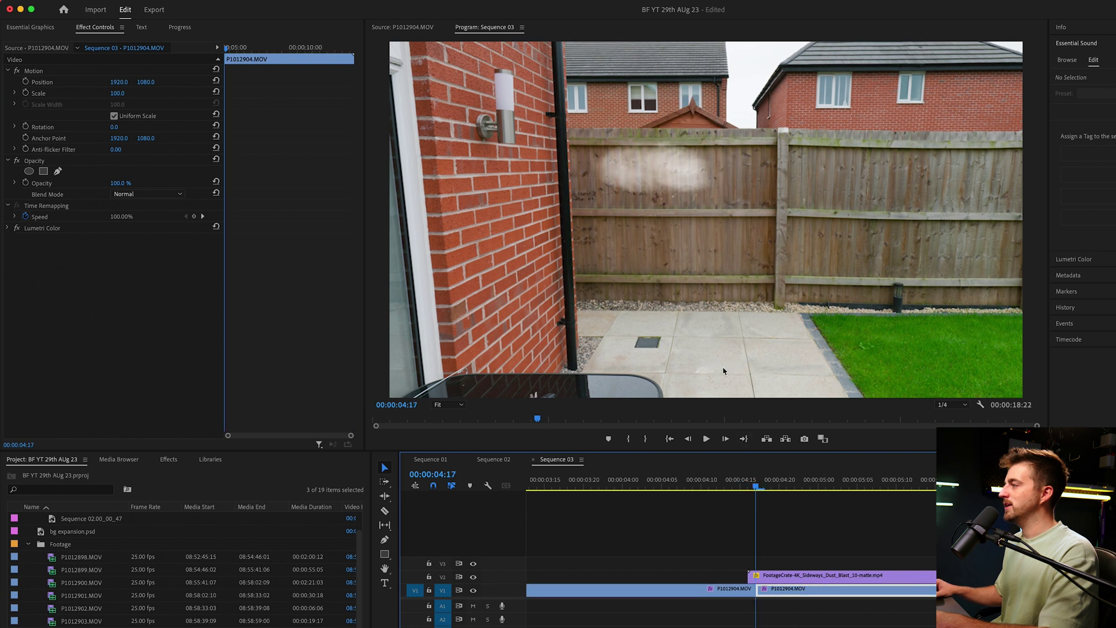
pyautogui.press('Left')
pyautogui.press('Left')
pyautogui.press('Left')
pyautogui.press('Left')
pyautogui.press('Left')
pyautogui.press('Left')
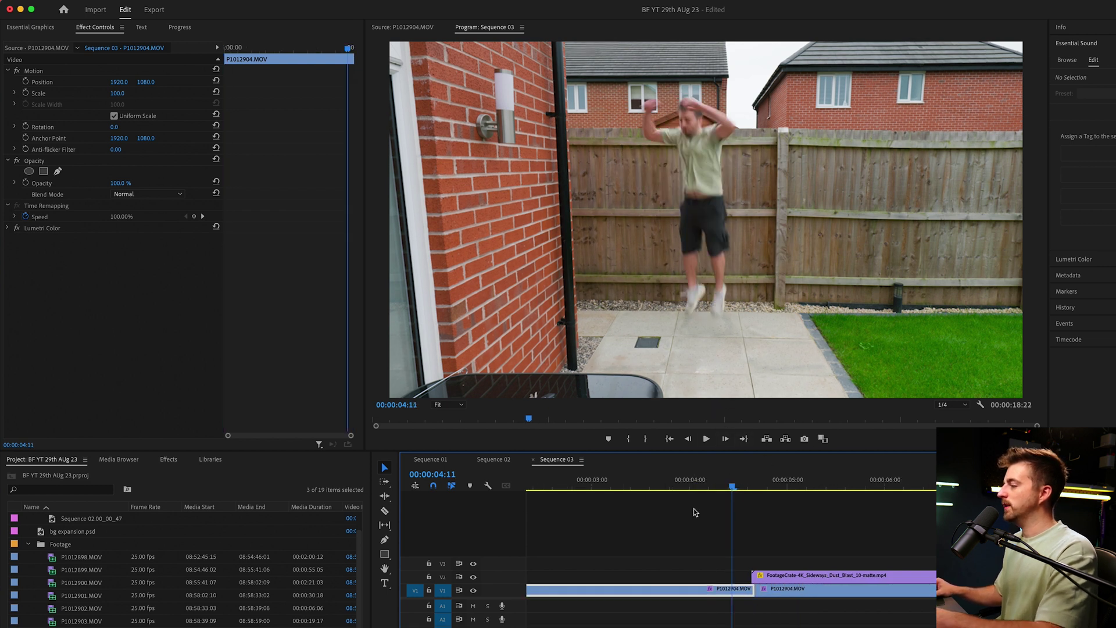
# - Alt-drag a copy of P1012904.MOV onto a new V4 track and select it
pyautogui.click(775, 578)
pyautogui.press('-')
pyautogui.press('-')
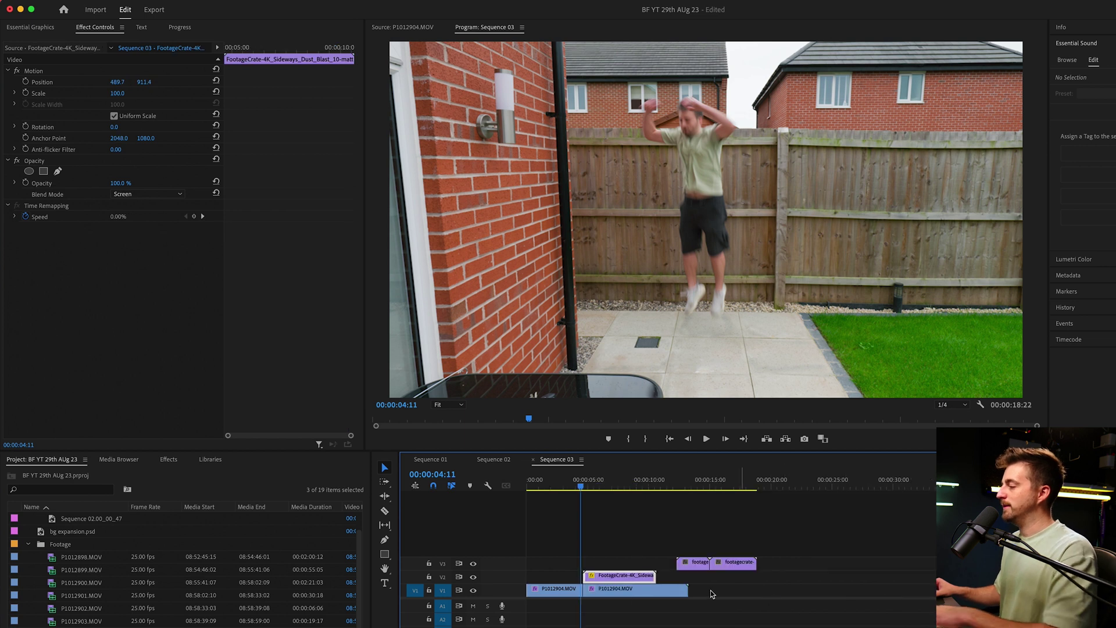
pyautogui.moveTo(640, 597); pyautogui.dragTo(652, 577)
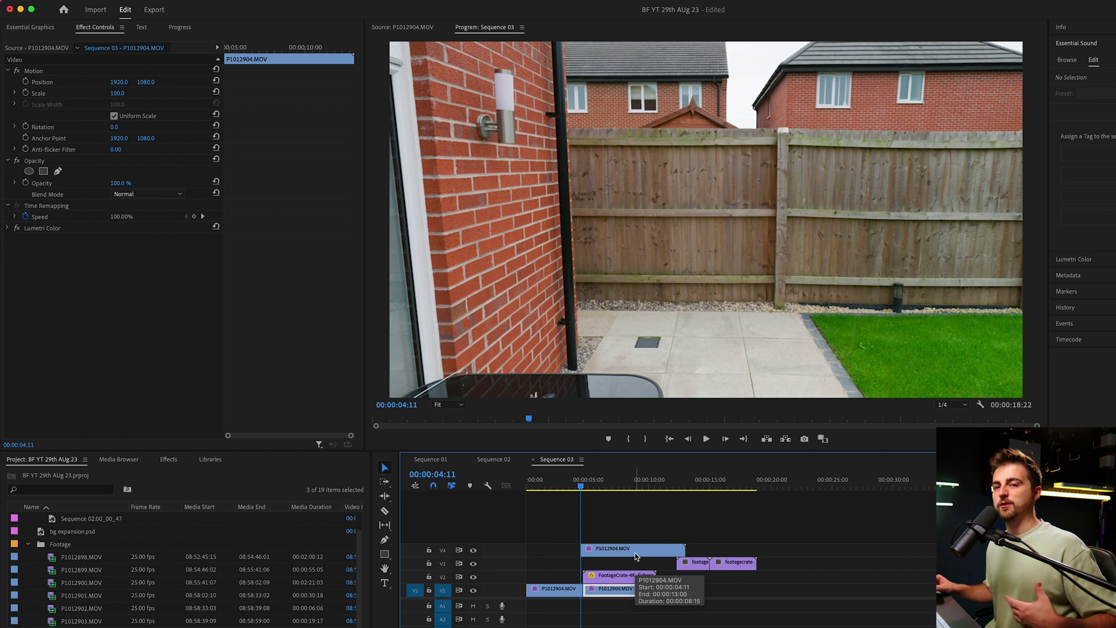
pyautogui.click(710, 521)
pyautogui.press('=')
pyautogui.press('=')
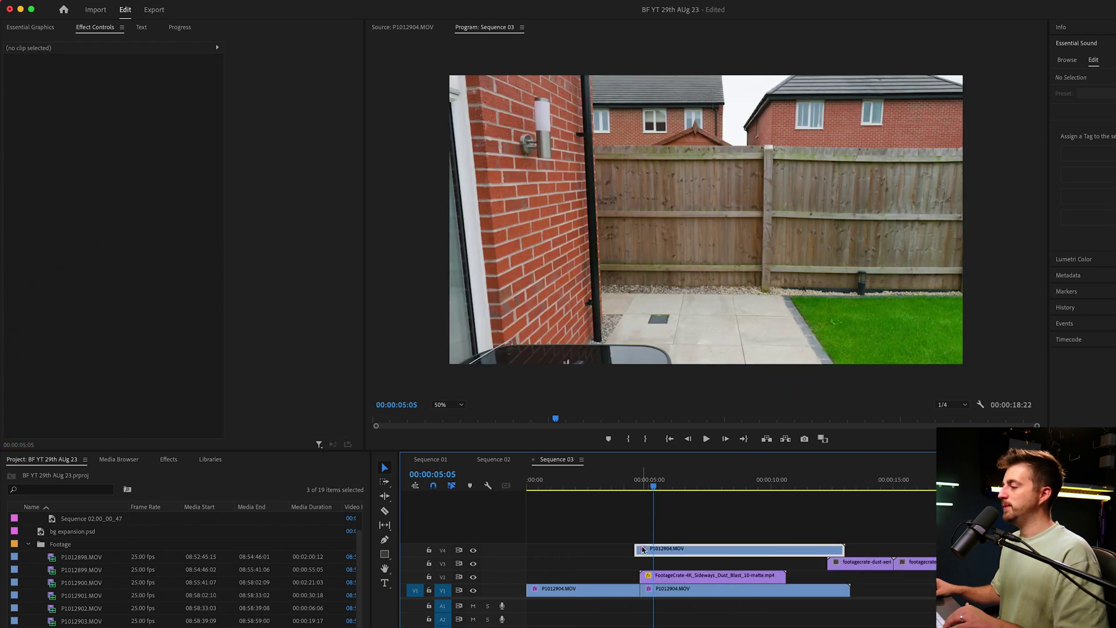
pyautogui.click(642, 550)
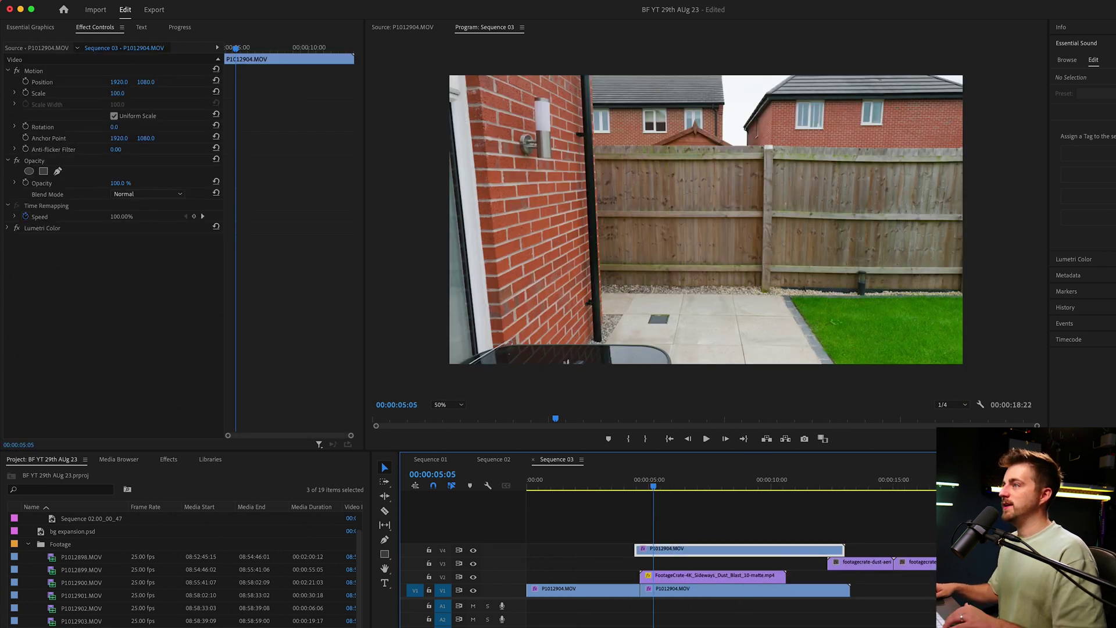
# - Draw a pen mask on the V4 clip's Opacity outlining the brick wall and doorway edge
pyautogui.click(45, 160)
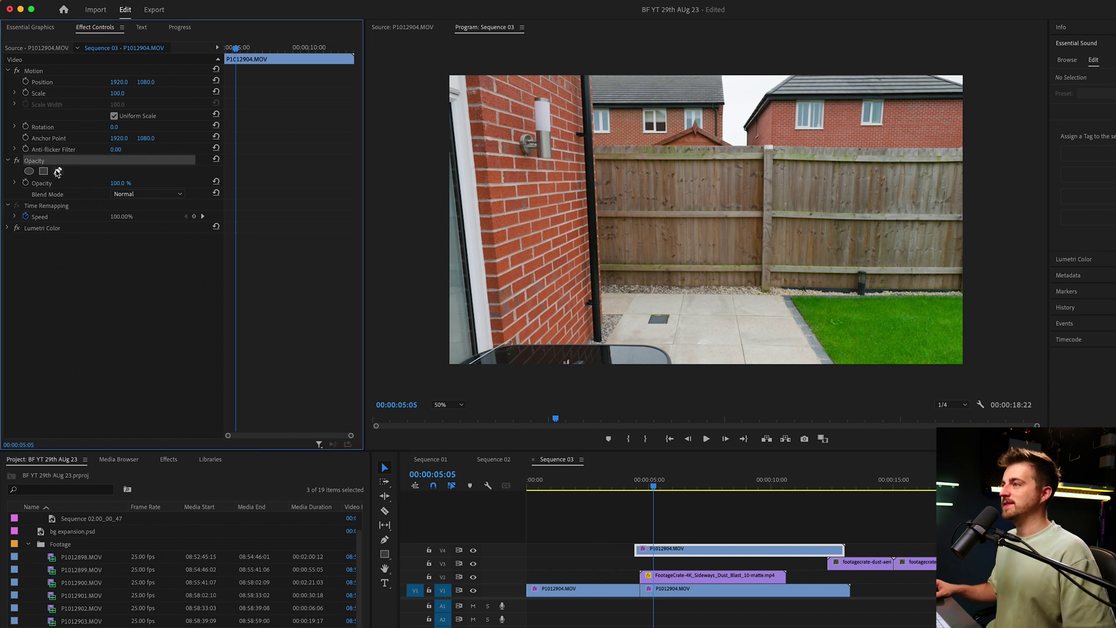
pyautogui.click(58, 171)
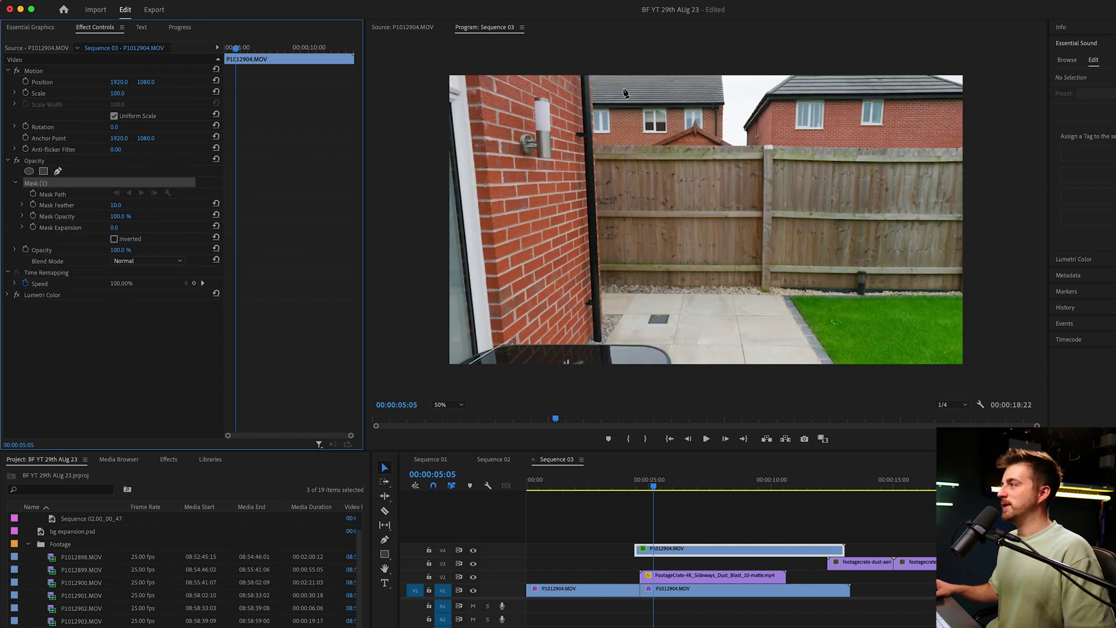
pyautogui.click(595, 67)
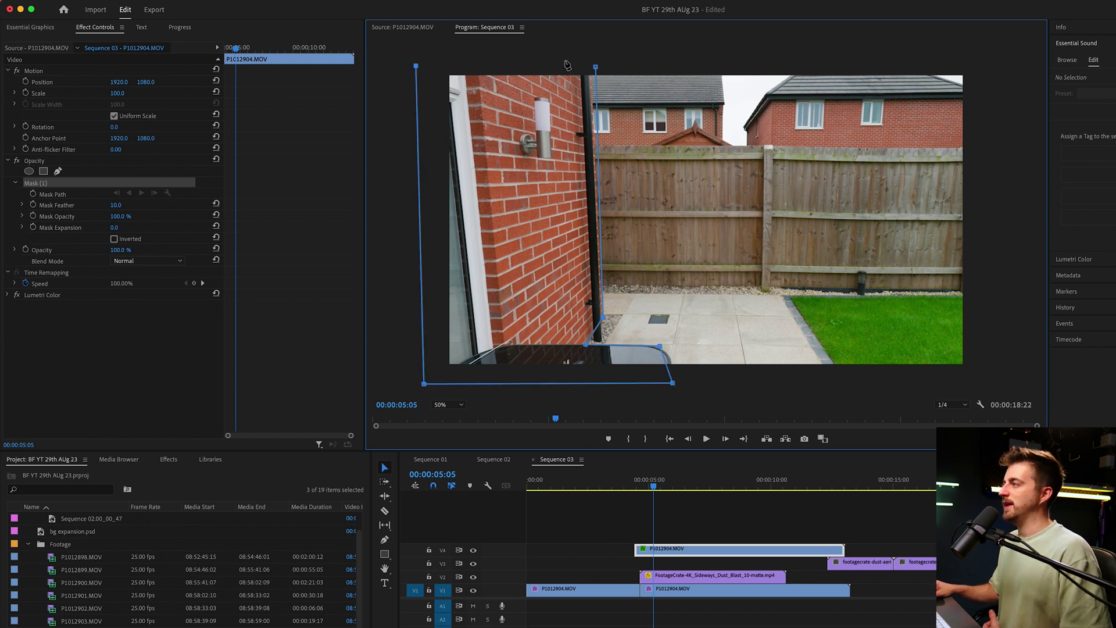
pyautogui.click(596, 67)
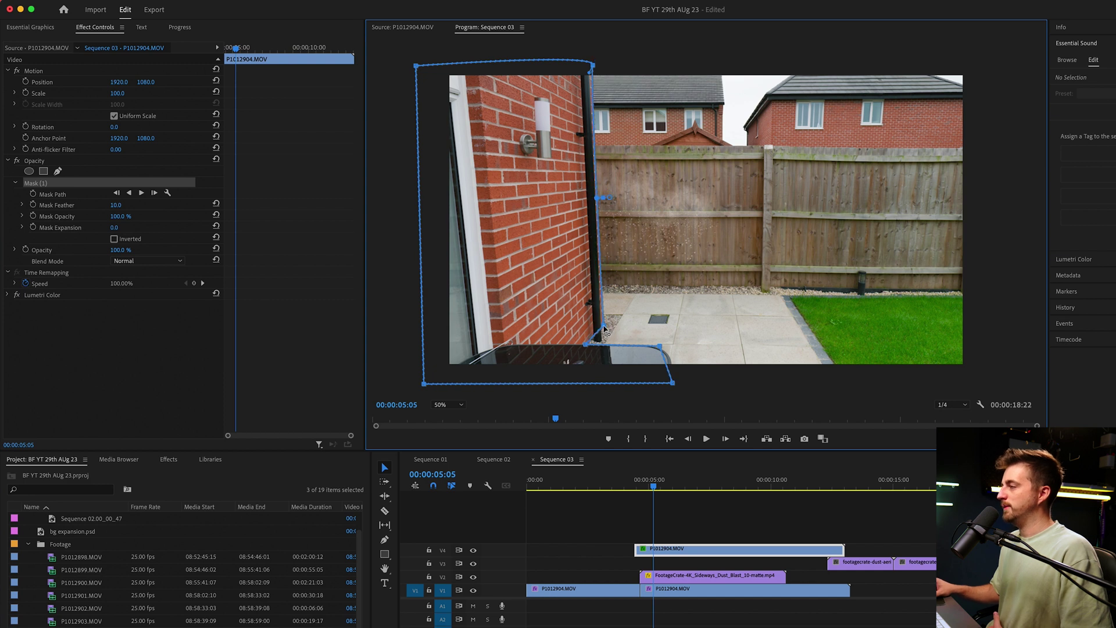
pyautogui.moveTo(653, 485); pyautogui.dragTo(625, 485)
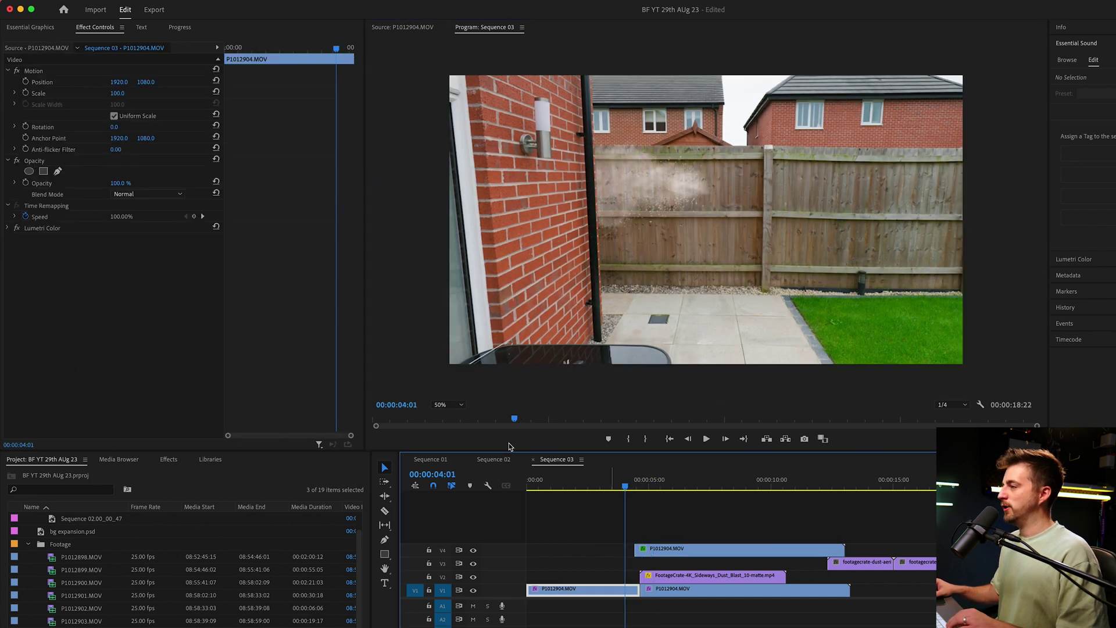
pyautogui.press('space')
pyautogui.click(448, 404)
pyautogui.click(448, 420)
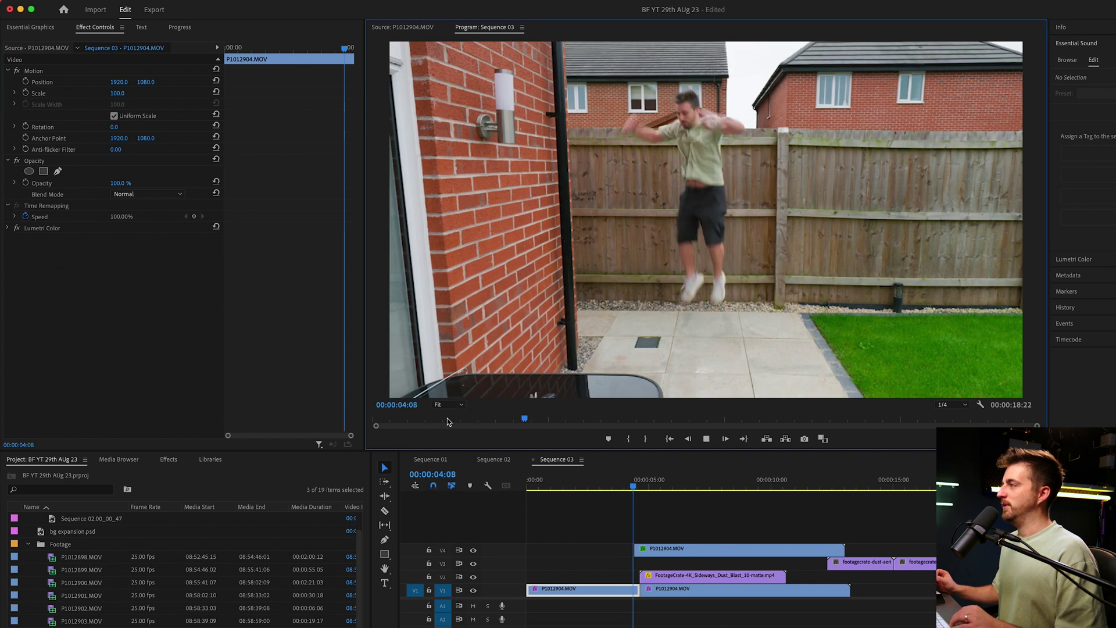
pyautogui.click(628, 480)
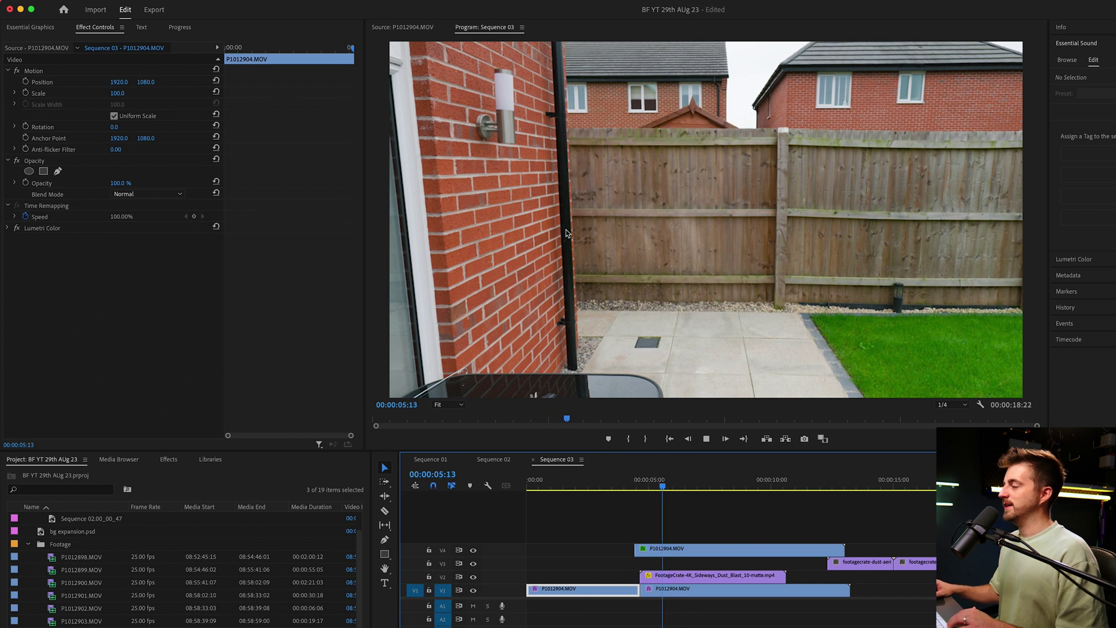
pyautogui.press('space')
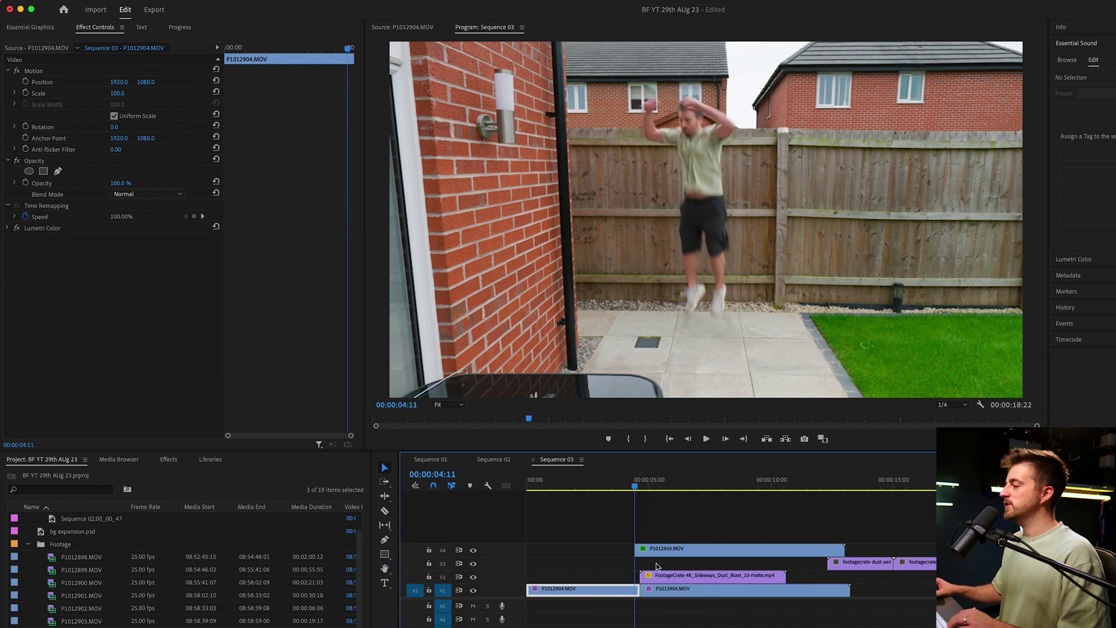
# - Move the masked wall copy up to V5 and play back the sequence
pyautogui.moveTo(684, 540); pyautogui.dragTo(686, 529)
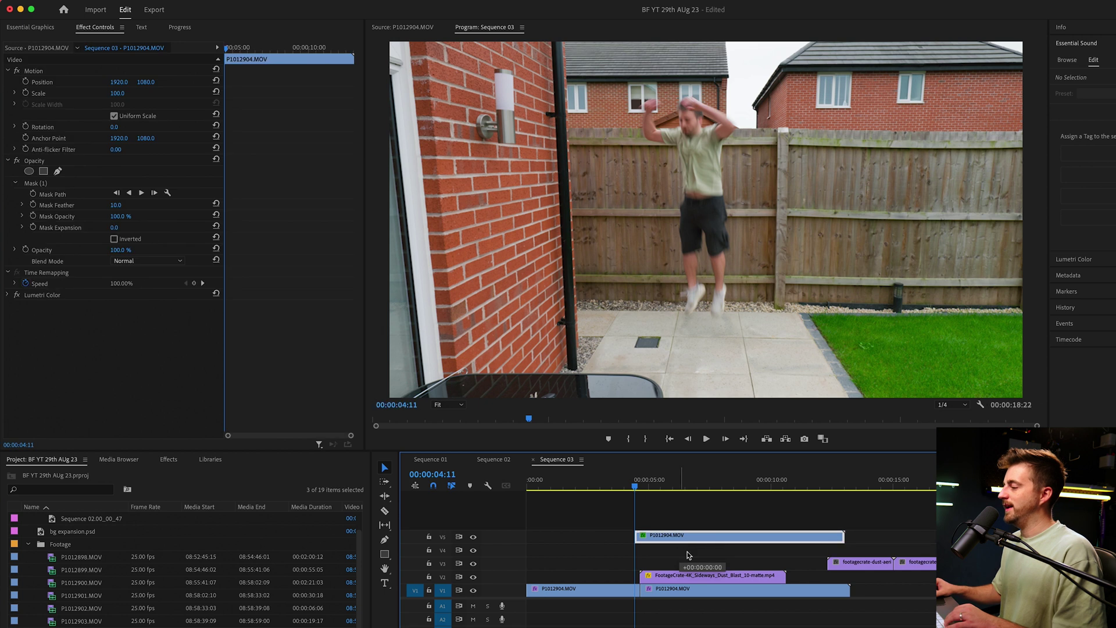
pyautogui.press('space')
pyautogui.click(848, 484)
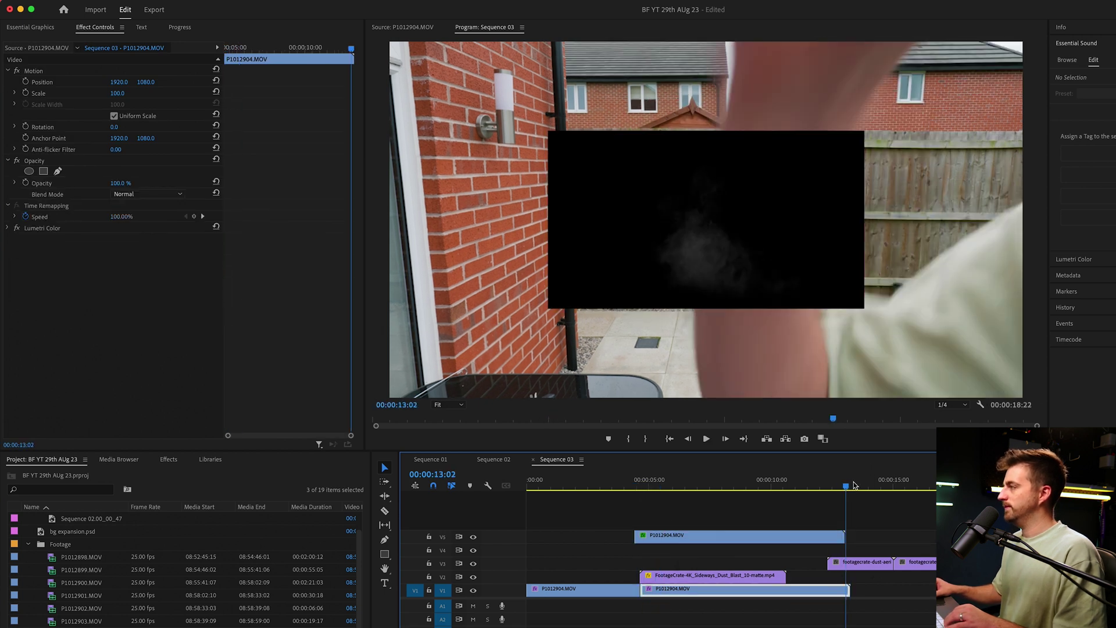
# - Place dust-aerial-hit-2 at the jump on V3: Scale 157, Screen blend, position 1320.0, 891.9
pyautogui.moveTo(859, 563); pyautogui.dragTo(668, 566)
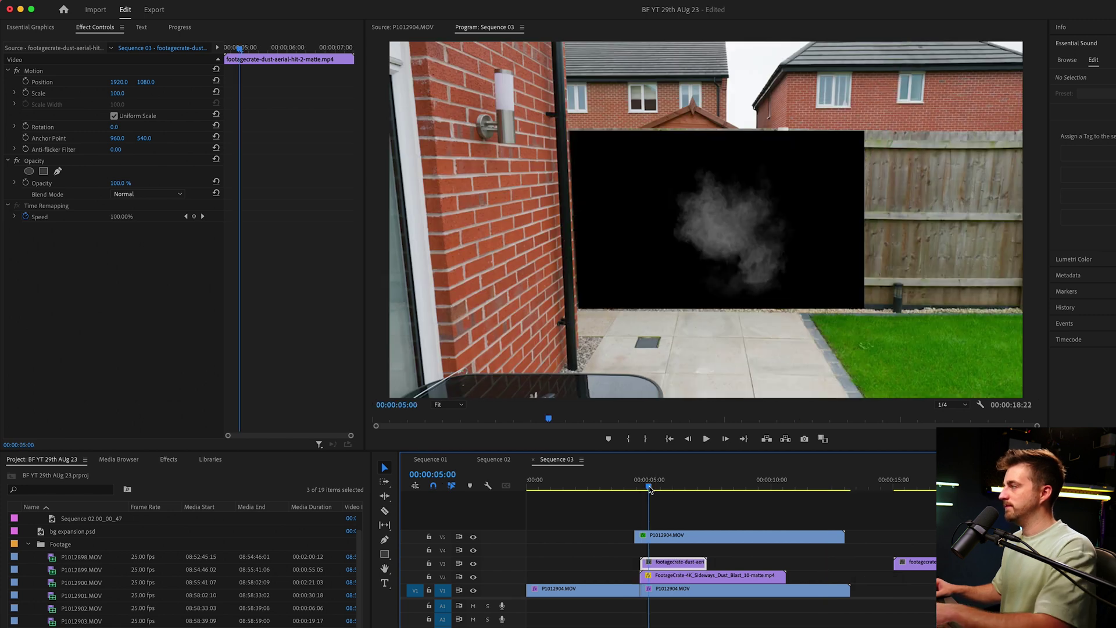
pyautogui.press('=')
pyautogui.moveTo(118, 93); pyautogui.dragTo(142, 187)
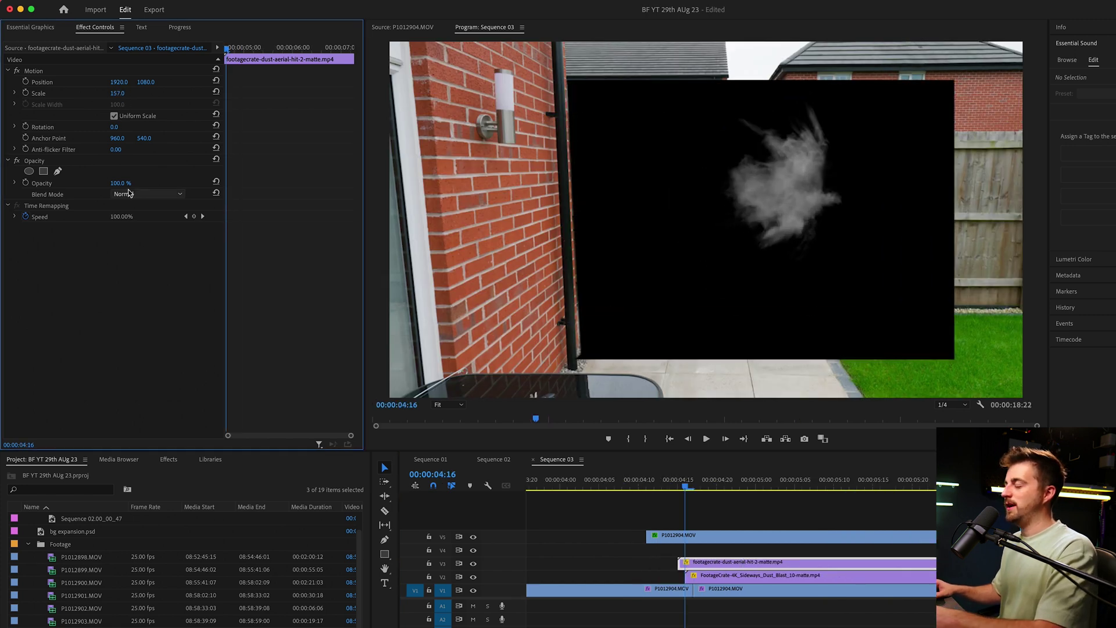
pyautogui.click(129, 194)
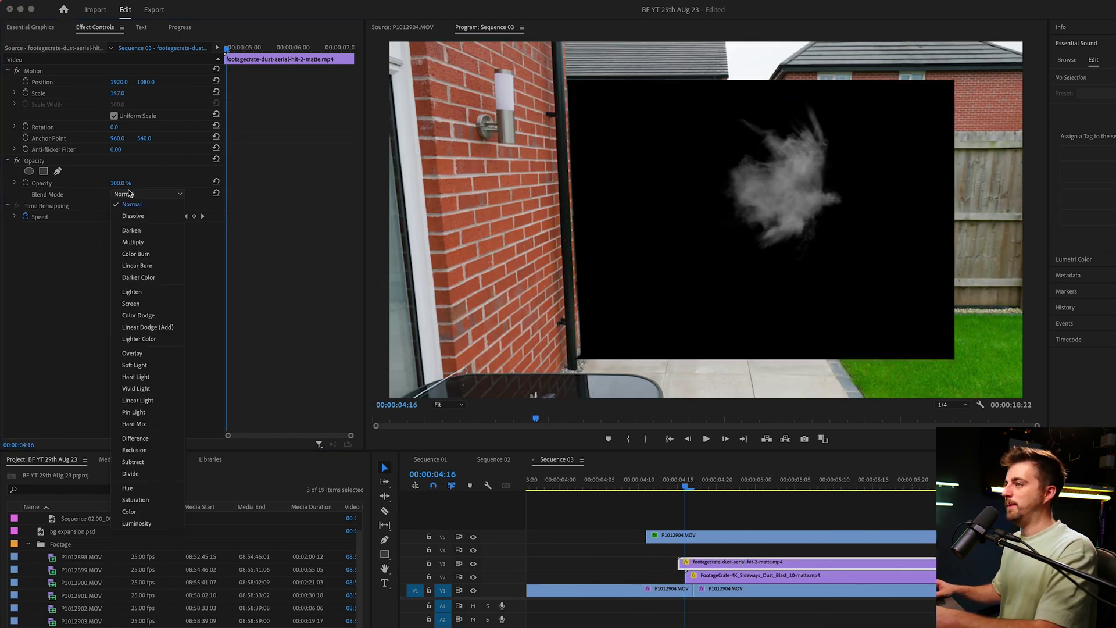
pyautogui.click(138, 303)
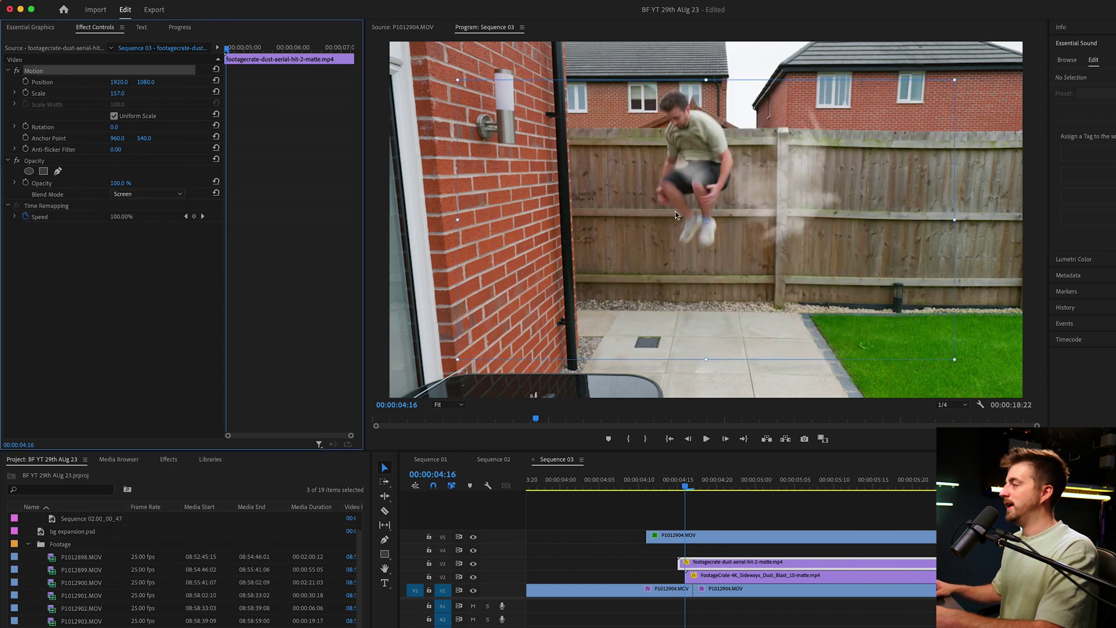
pyautogui.moveTo(790, 229); pyautogui.dragTo(692, 198)
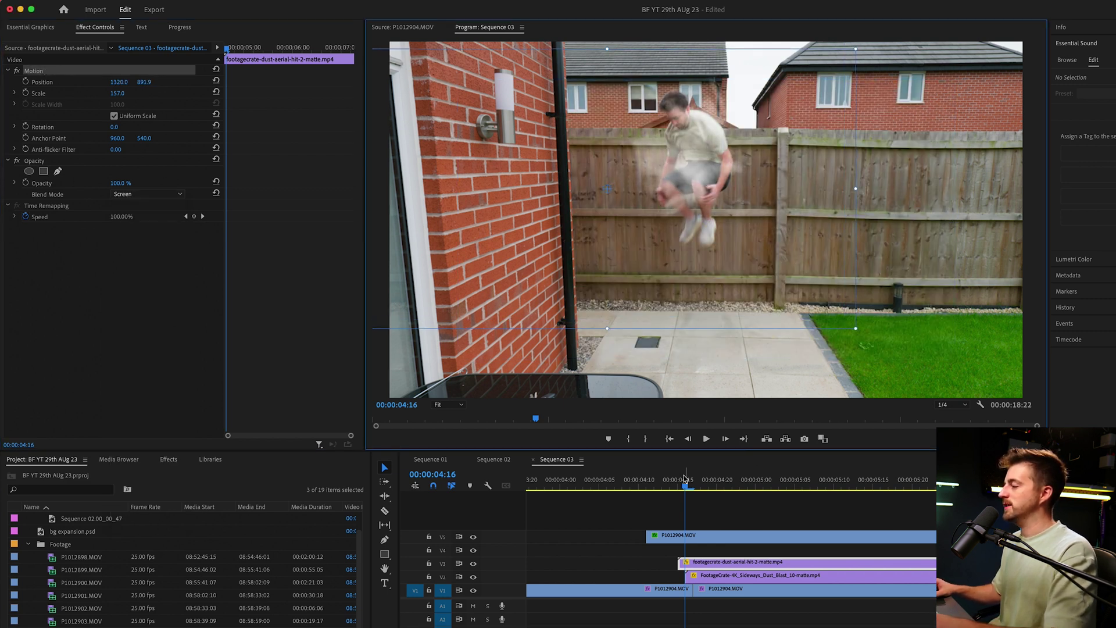
pyautogui.click(595, 479)
pyautogui.press('space')
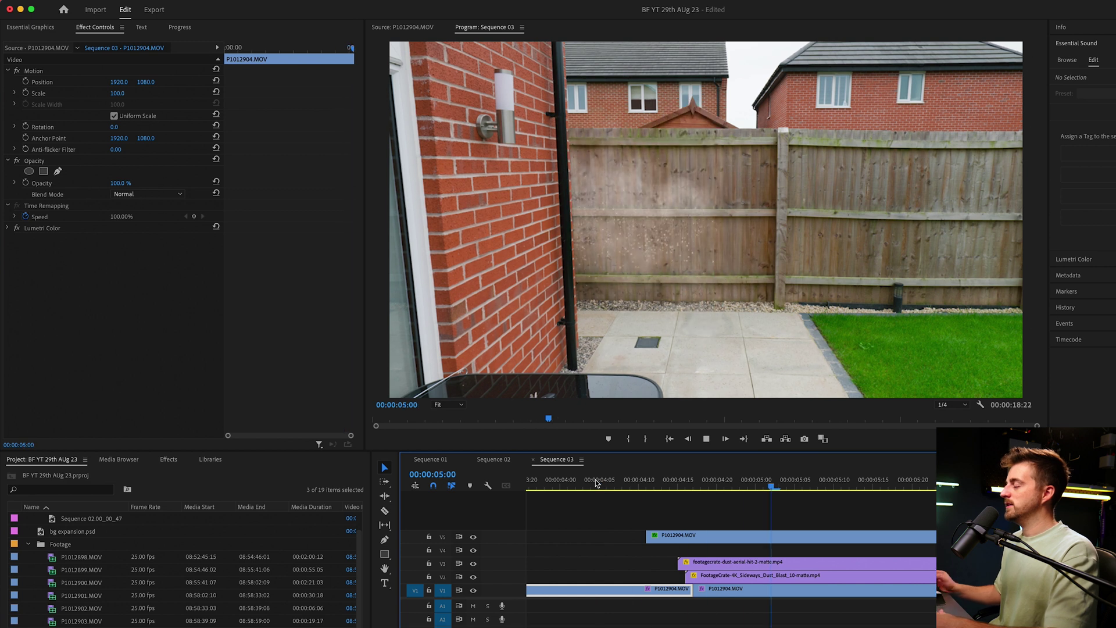
pyautogui.click(639, 469)
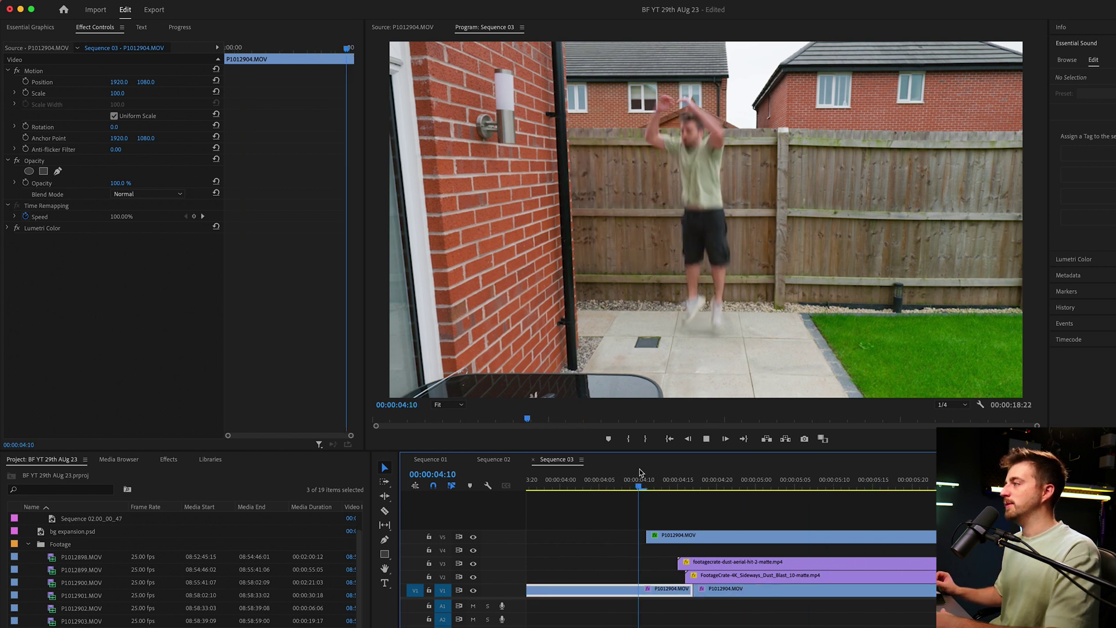
# - Add dust-aerial-hit-1-matte on V4 at the jump, screen-blended and moved to 1738.4, 651.9
pyautogui.click(702, 508)
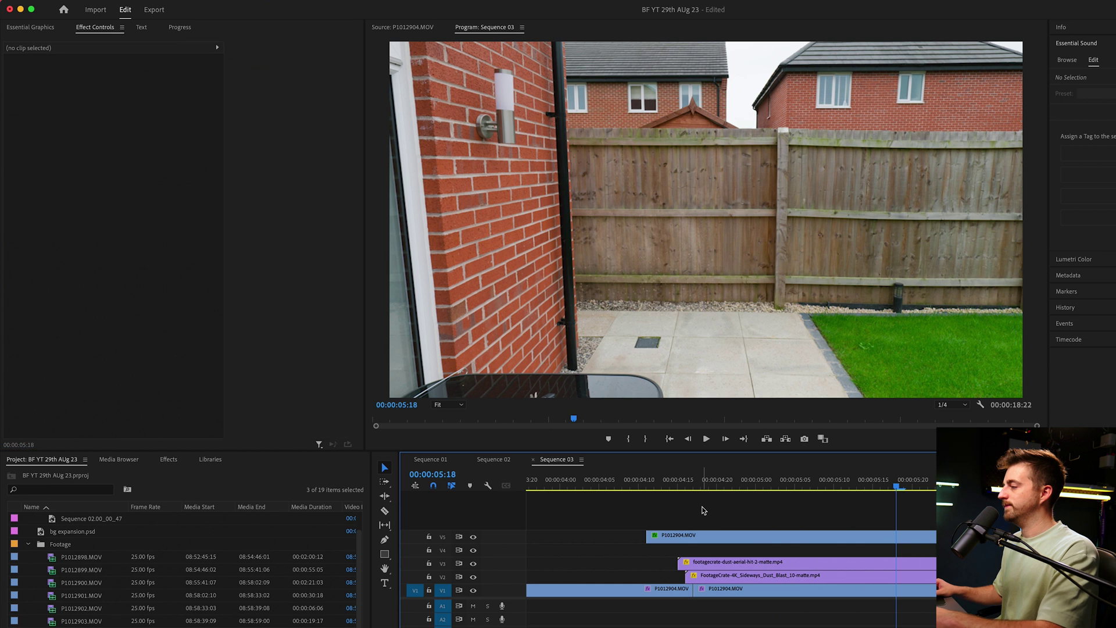
pyautogui.press('-')
pyautogui.press('-')
pyautogui.press('-')
pyautogui.press('-')
pyautogui.moveTo(728, 570); pyautogui.dragTo(599, 552)
pyautogui.press('=')
pyautogui.press('=')
pyautogui.press('=')
pyautogui.press('=')
pyautogui.moveTo(755, 486); pyautogui.dragTo(709, 486)
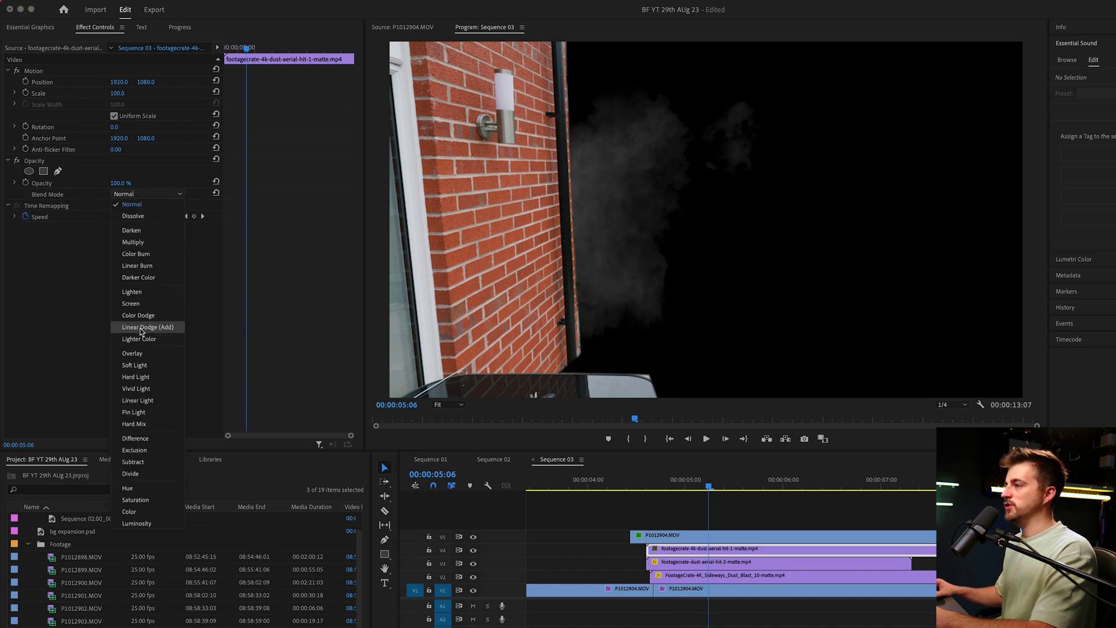
pyautogui.click(648, 481)
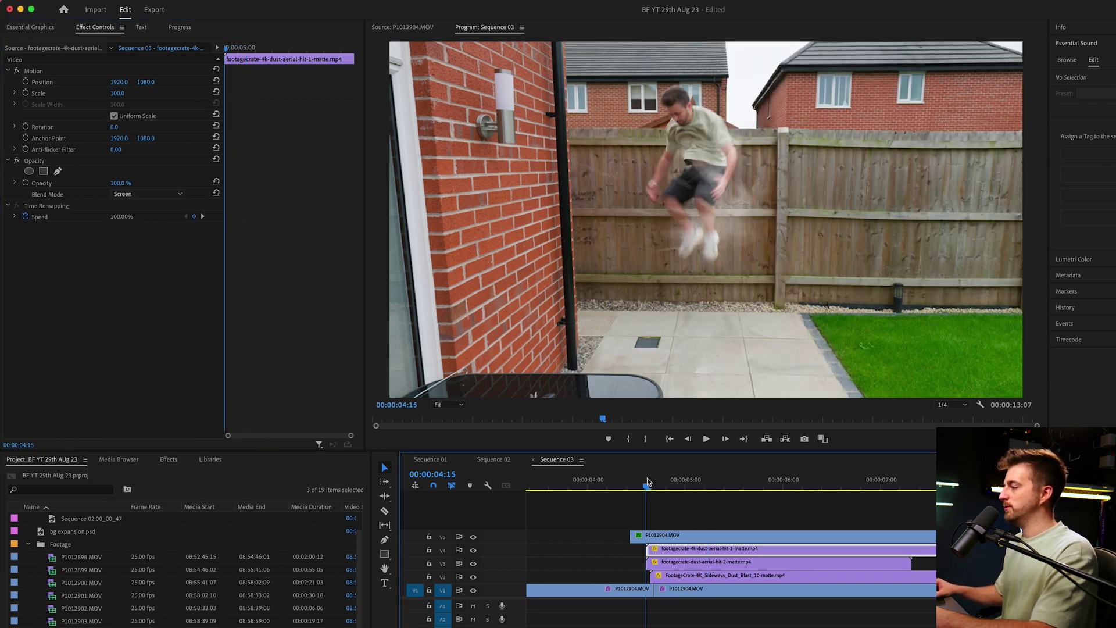
pyautogui.moveTo(705, 216); pyautogui.dragTo(680, 163)
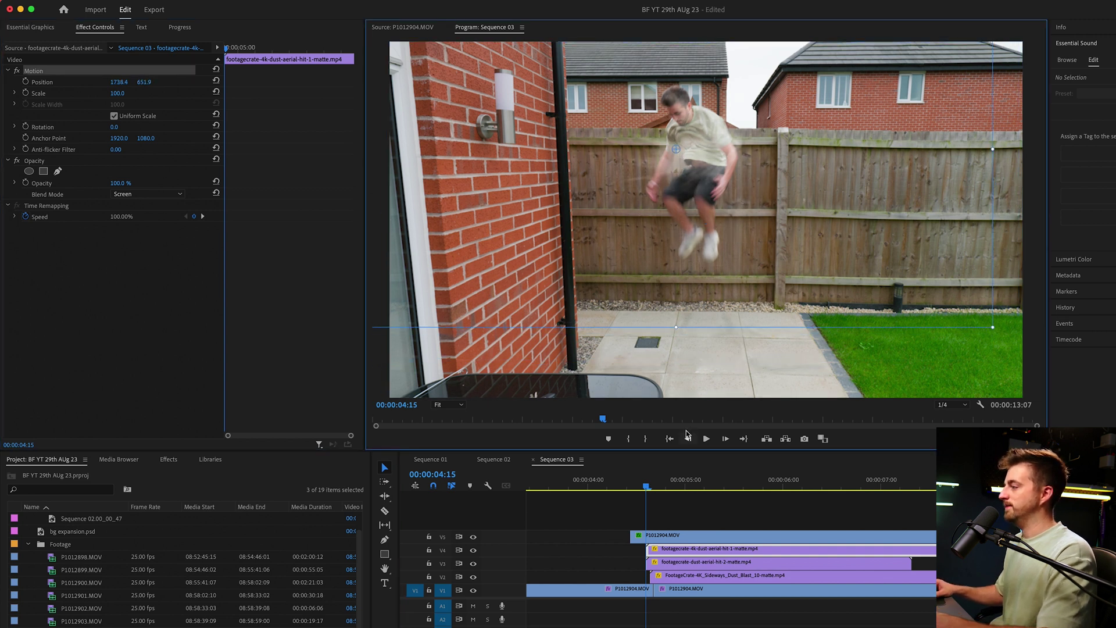
pyautogui.press('space')
pyautogui.click(533, 480)
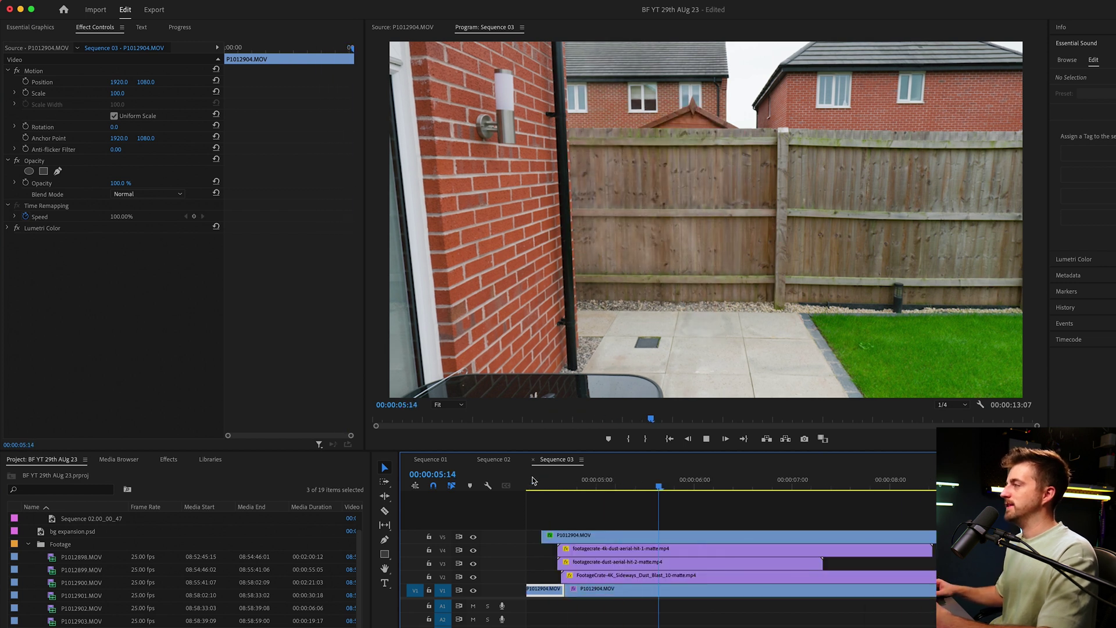
pyautogui.click(730, 507)
pyautogui.press('\\')
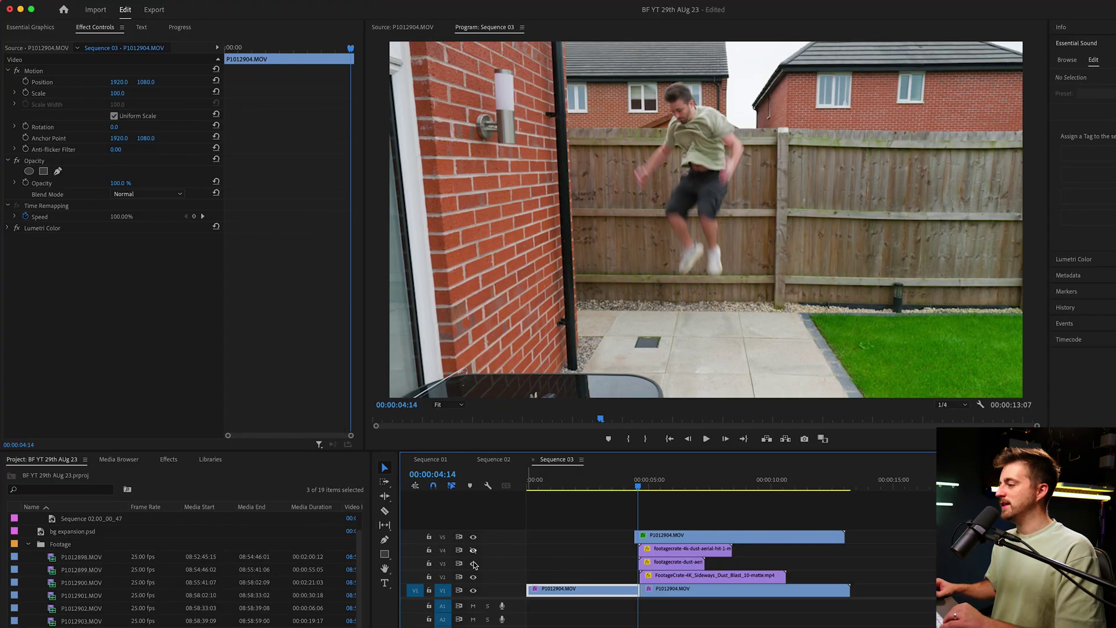
pyautogui.click(474, 565)
pyautogui.press('space')
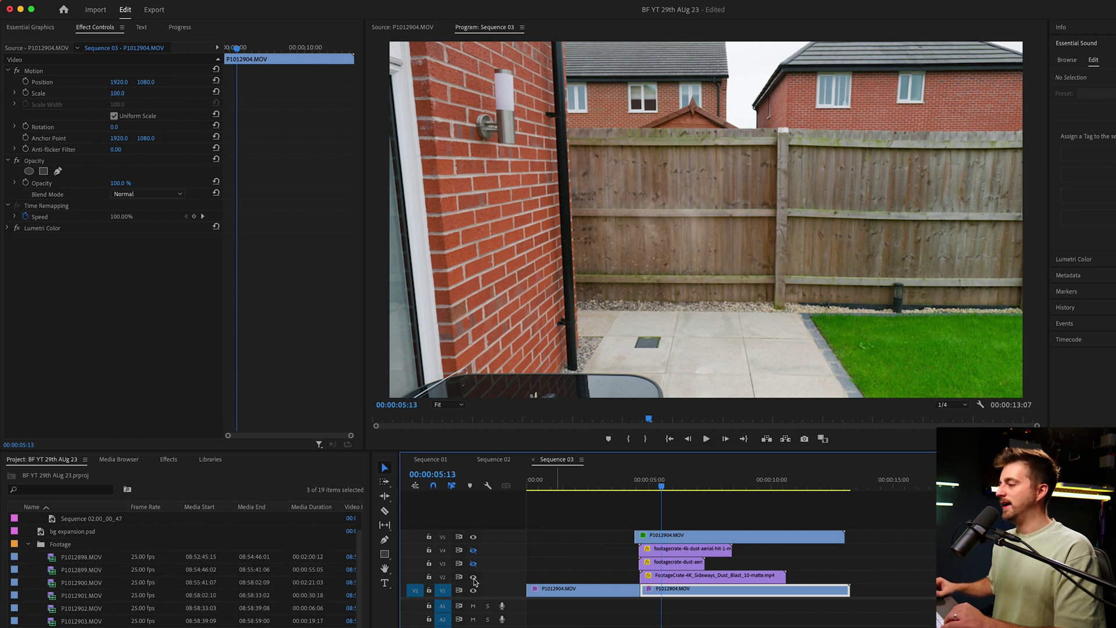
pyautogui.click(641, 481)
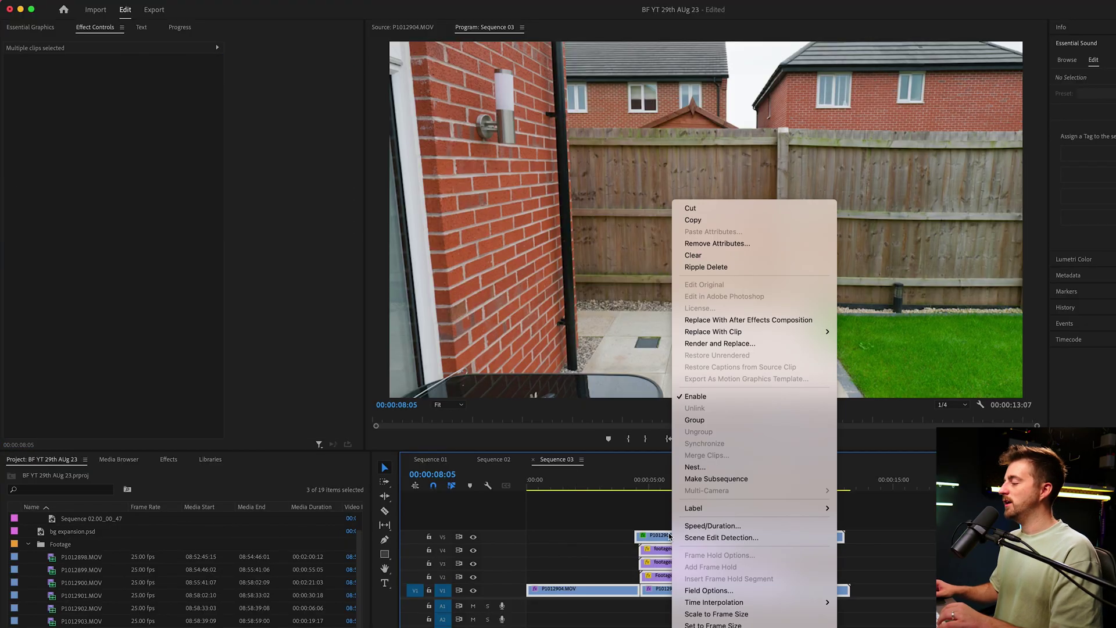
# - Nest all the stacked clips as Nested Sequence 01, keeping the default name
pyautogui.click(696, 467)
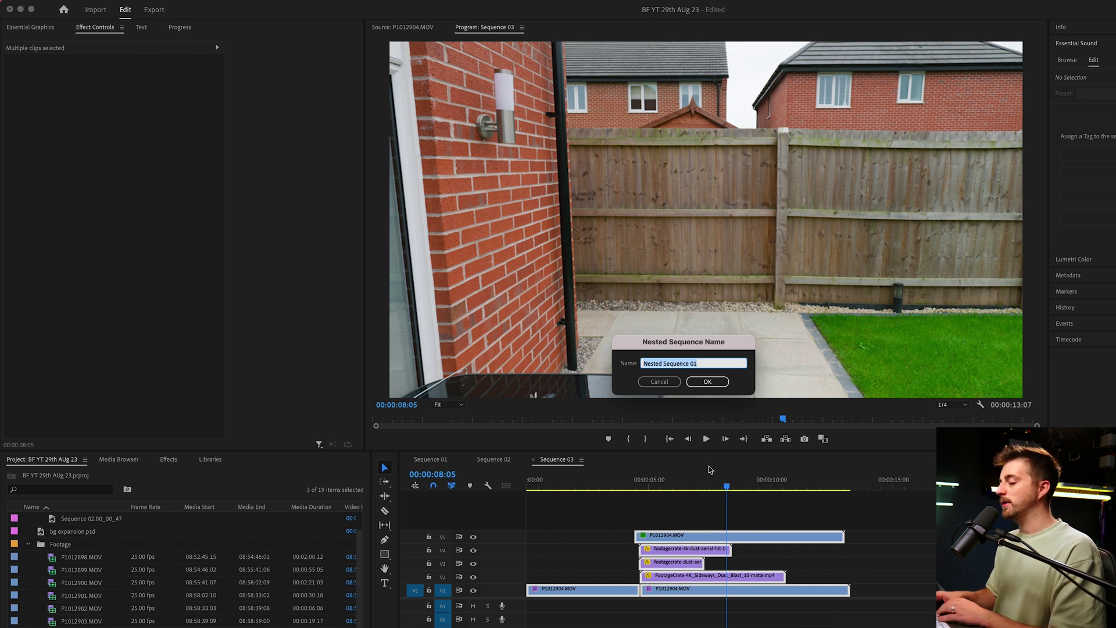
pyautogui.press('Return')
pyautogui.click(600, 486)
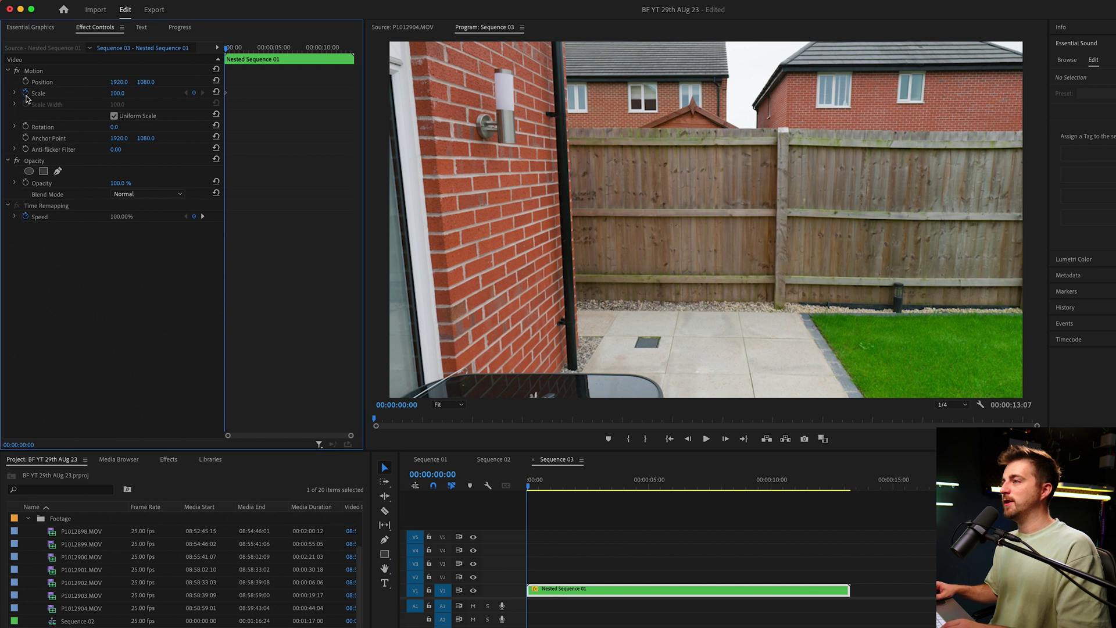
# - Keyframe the nested clip's Scale to 110 at 00:00:08:08 and review the zoom from the start
pyautogui.click(845, 486)
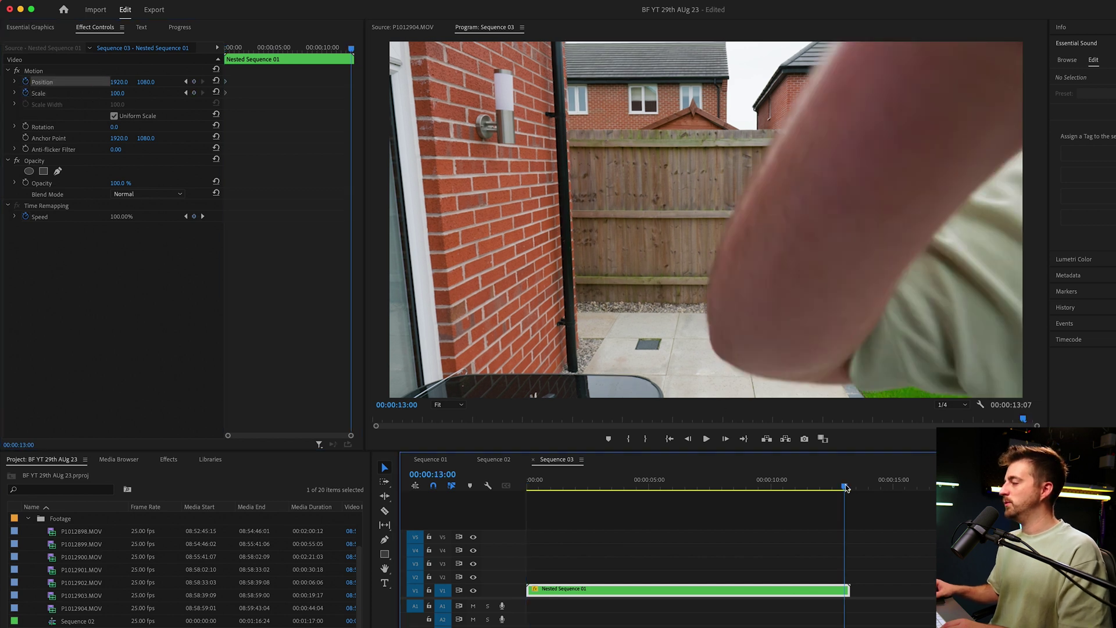
pyautogui.moveTo(846, 486); pyautogui.dragTo(698, 490)
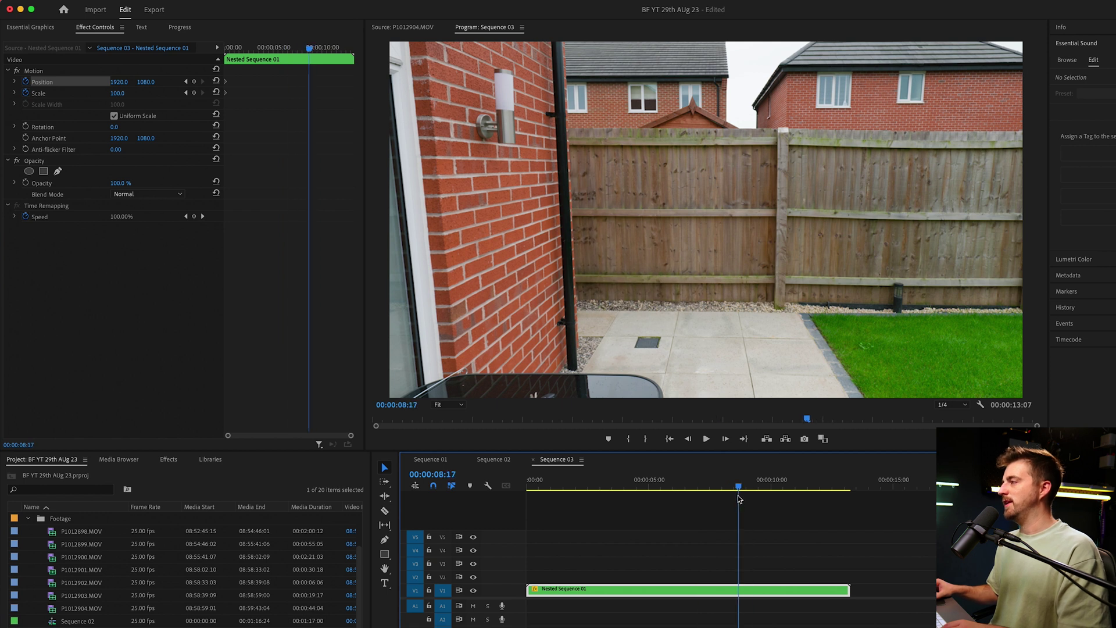
pyautogui.moveTo(118, 93); pyautogui.dragTo(123, 93)
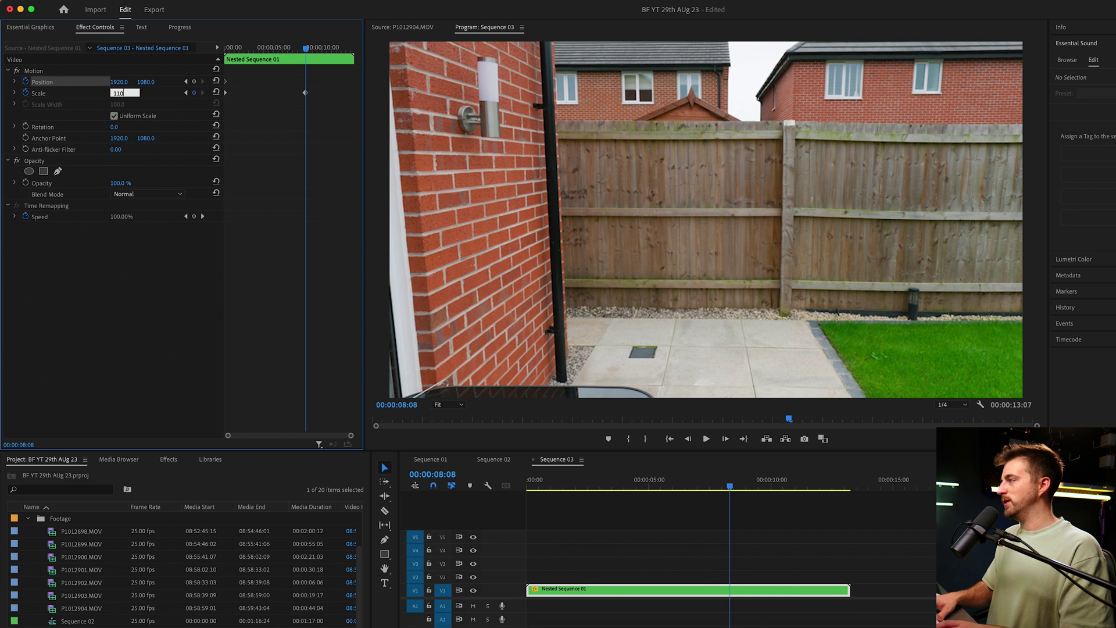
pyautogui.press('Return')
pyautogui.moveTo(727, 494); pyautogui.dragTo(540, 487)
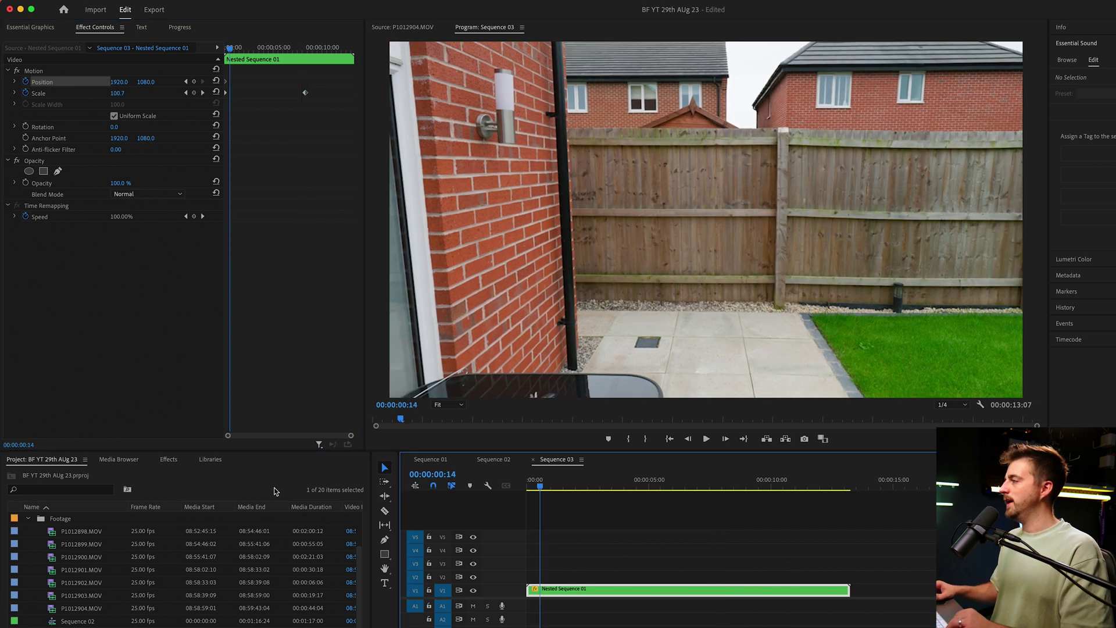